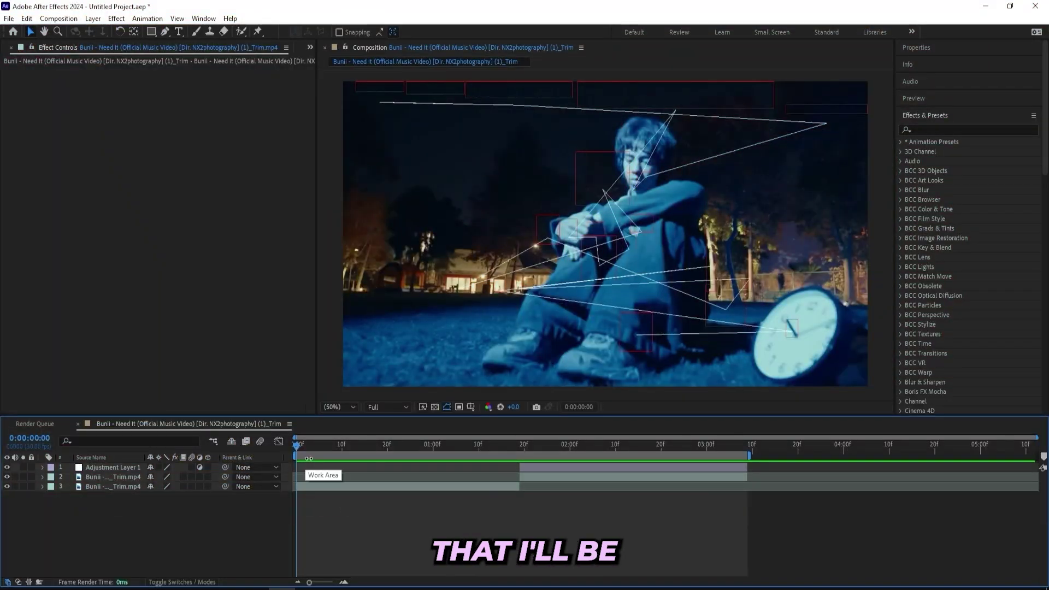
Step: Add a new adjustment layer, trim it to the first 20 frames and move it to layer 3
{"action": "left_click", "coordinate": [301, 445]}
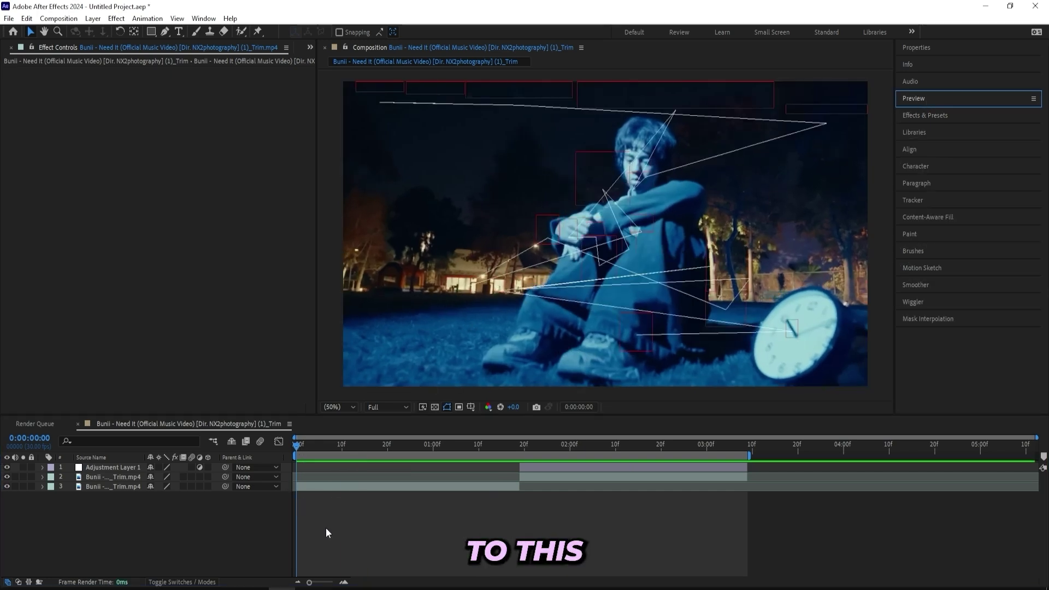
{"action": "right_click", "coordinate": [307, 514]}
{"action": "mouse_move", "coordinate": [369, 376]}
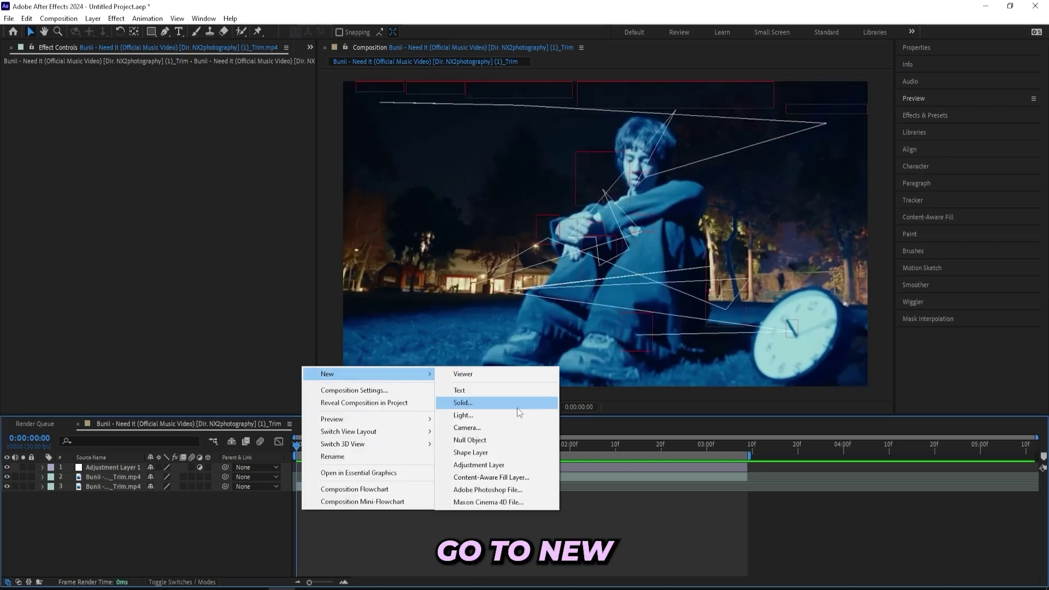
{"action": "left_click", "coordinate": [497, 468]}
{"action": "left_click_drag", "start_coordinate": [1034, 467], "coordinate": [519, 467]}
{"action": "left_click_drag", "start_coordinate": [110, 467], "coordinate": [103, 486]}
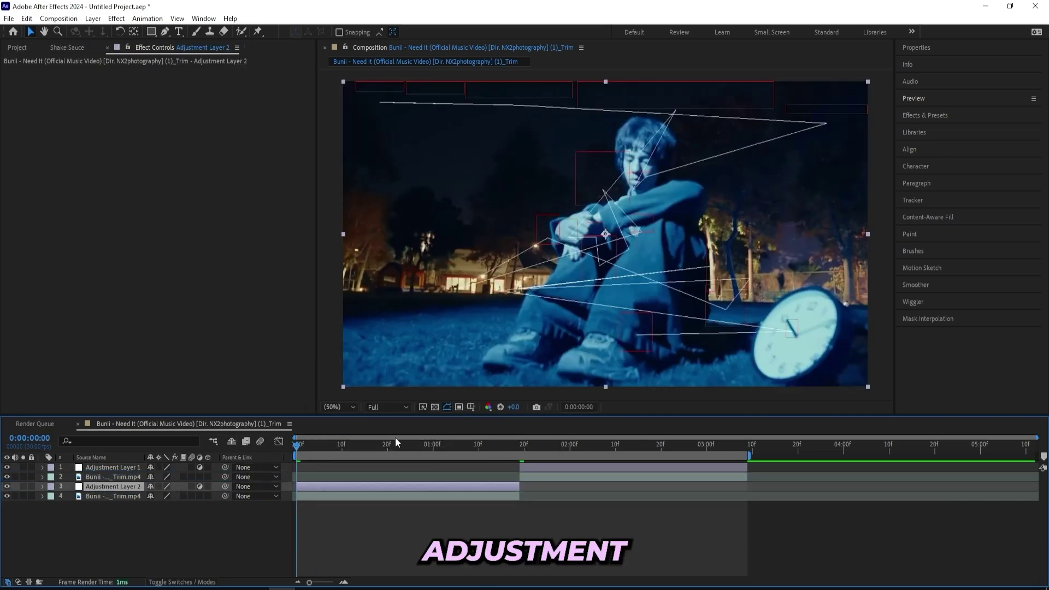
Step: Apply Add Grain with Intensity 1.6, Size 0.1 and Final Output viewing mode
{"action": "key", "text": "equal"}
{"action": "left_click", "coordinate": [925, 115]}
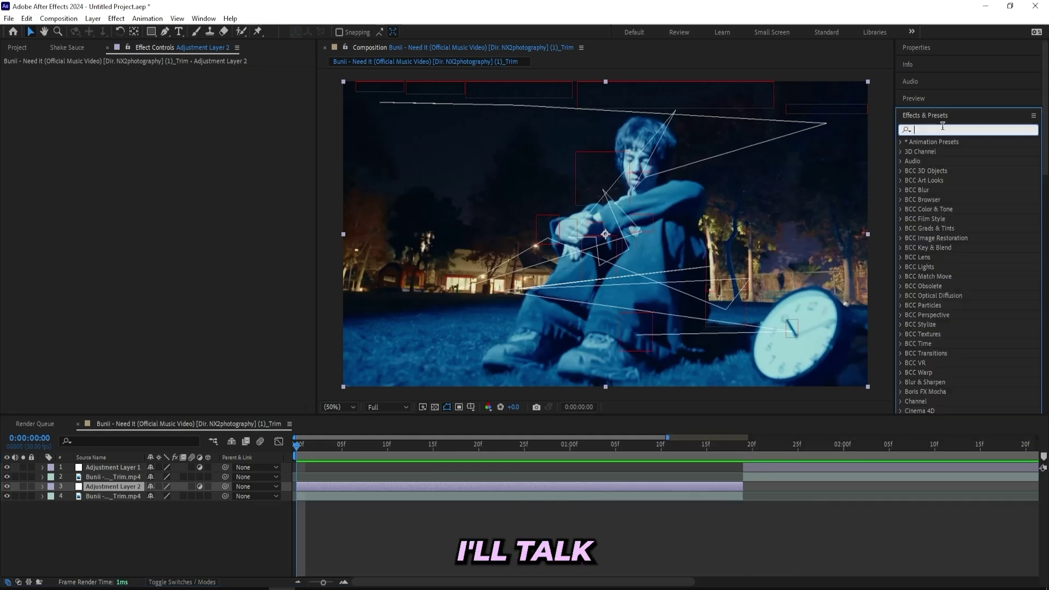
{"action": "type", "text": "add gra"}
{"action": "double_click", "coordinate": [947, 153]}
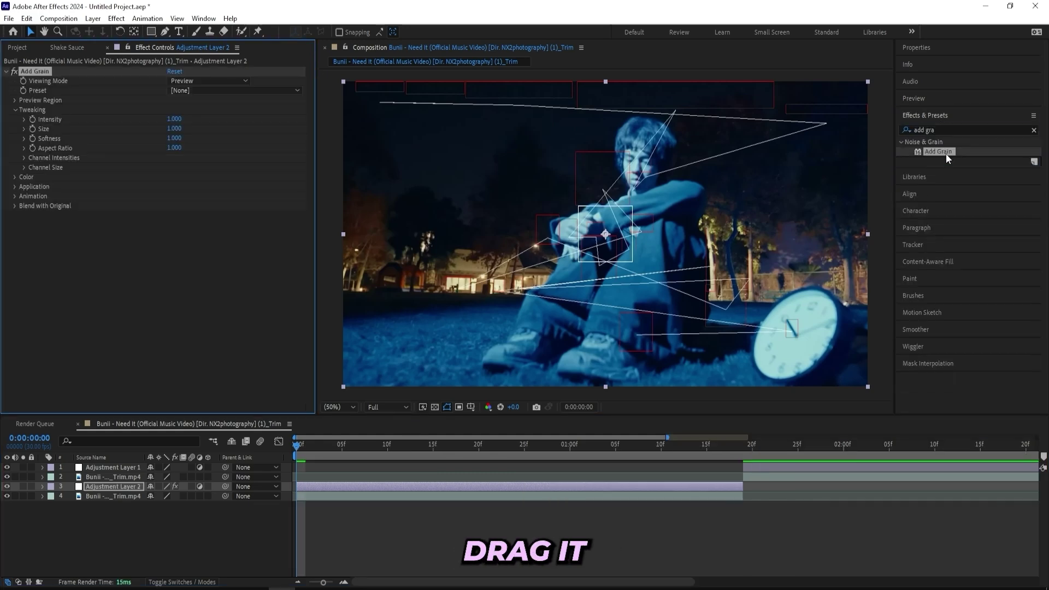
{"action": "left_click", "coordinate": [173, 119]}
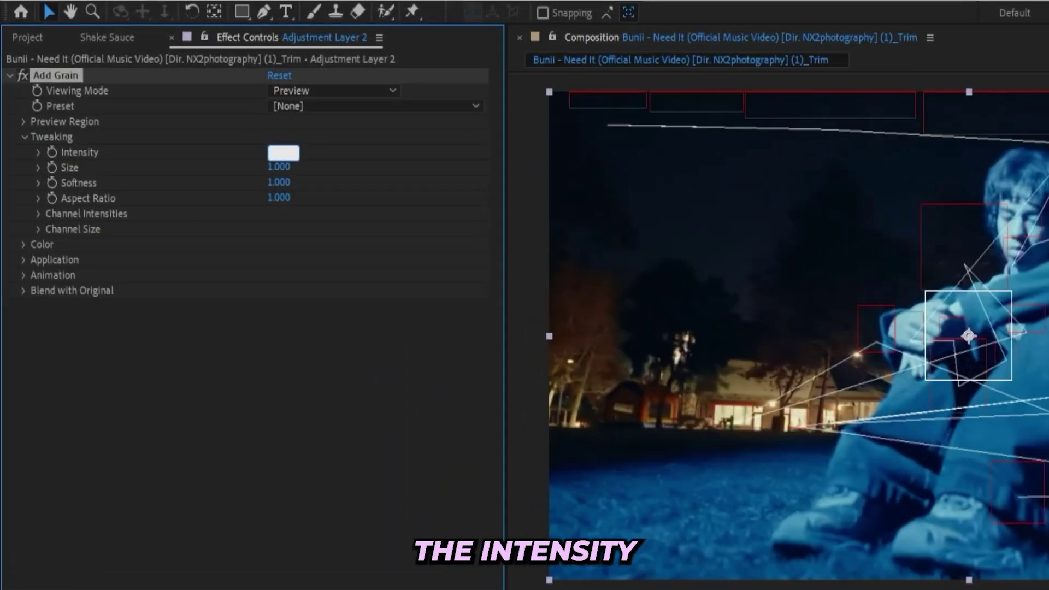
{"action": "type", "text": "1"}
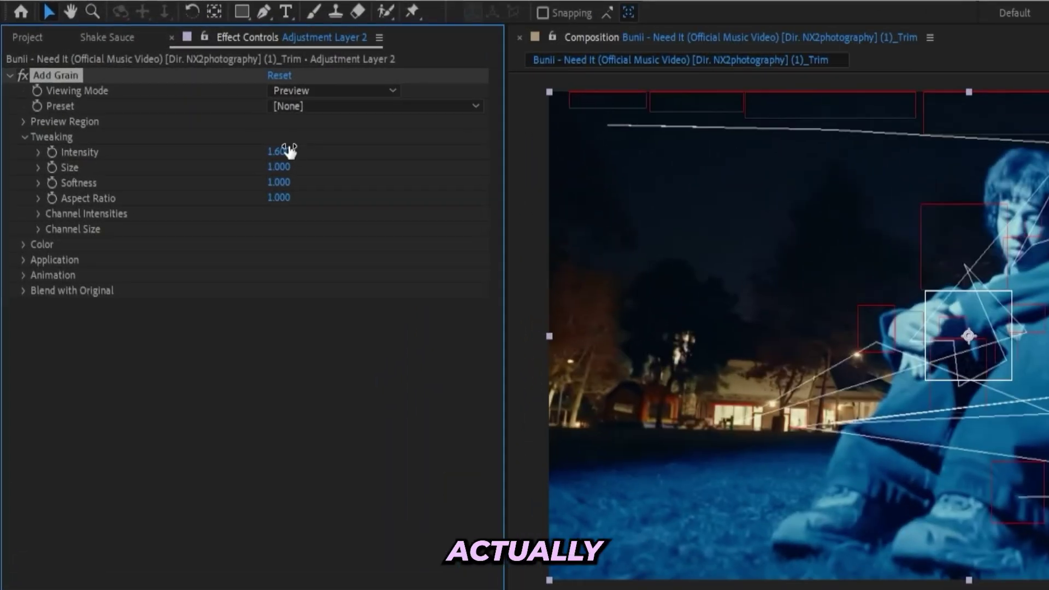
{"action": "type", "text": ".60"}
{"action": "key", "text": "Return"}
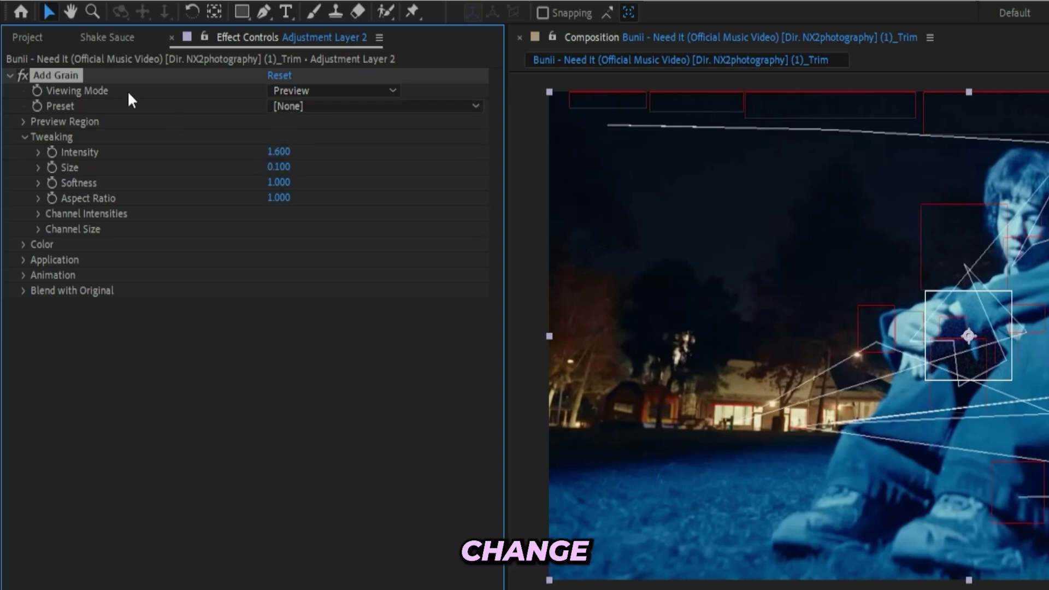
{"action": "left_click", "coordinate": [339, 92]}
{"action": "left_click", "coordinate": [336, 150]}
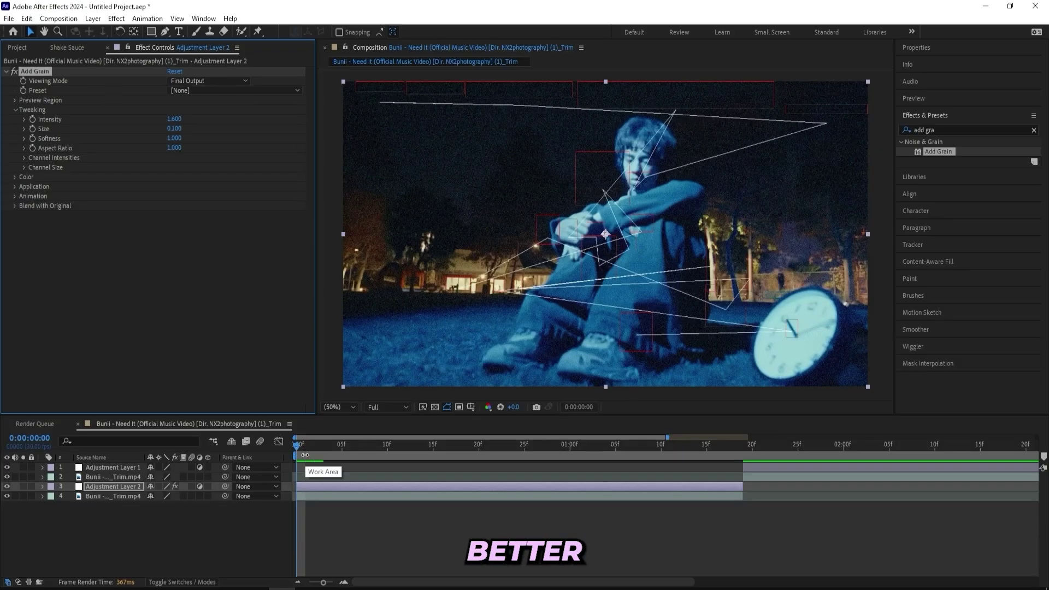
Step: Apply Colorama to Adjustment Layer 2 and set its Output Cycle preset palette to Alpha Ramp
{"action": "left_click", "coordinate": [948, 130]}
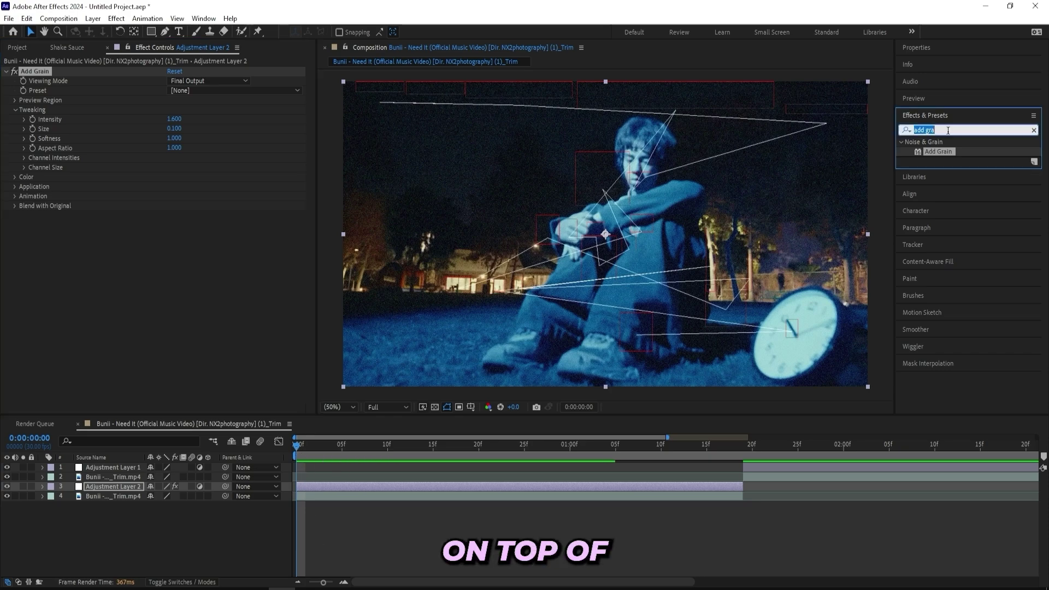
{"action": "type", "text": "colorama"}
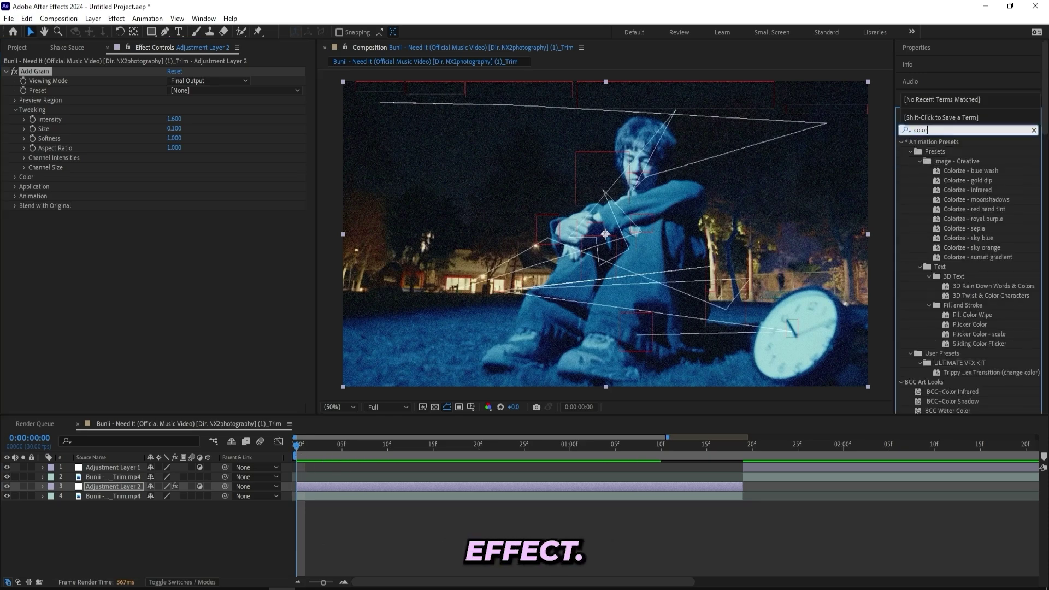
{"action": "double_click", "coordinate": [938, 151]}
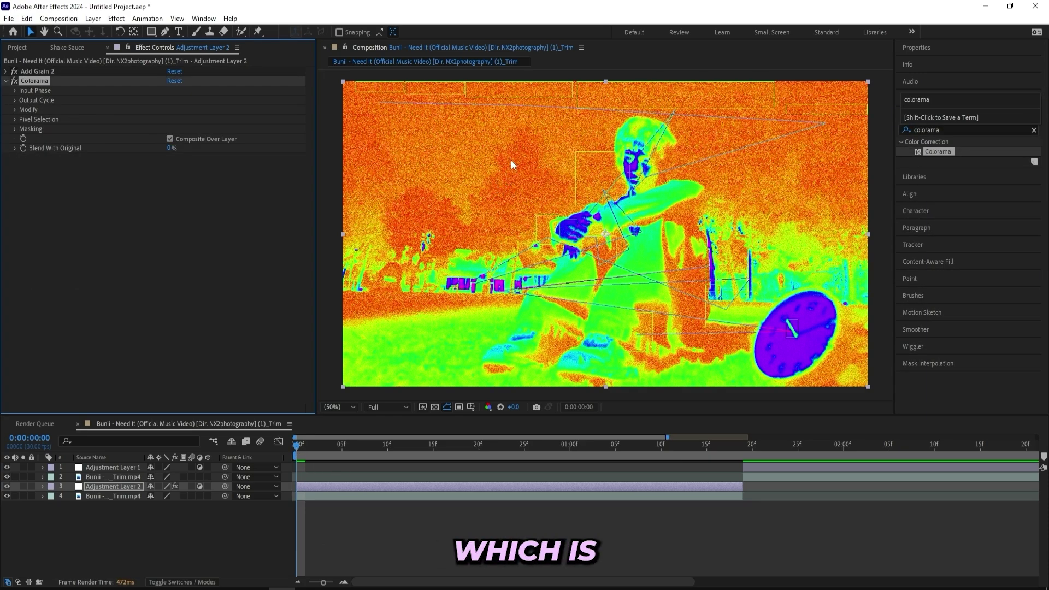
{"action": "left_click", "coordinate": [14, 101]}
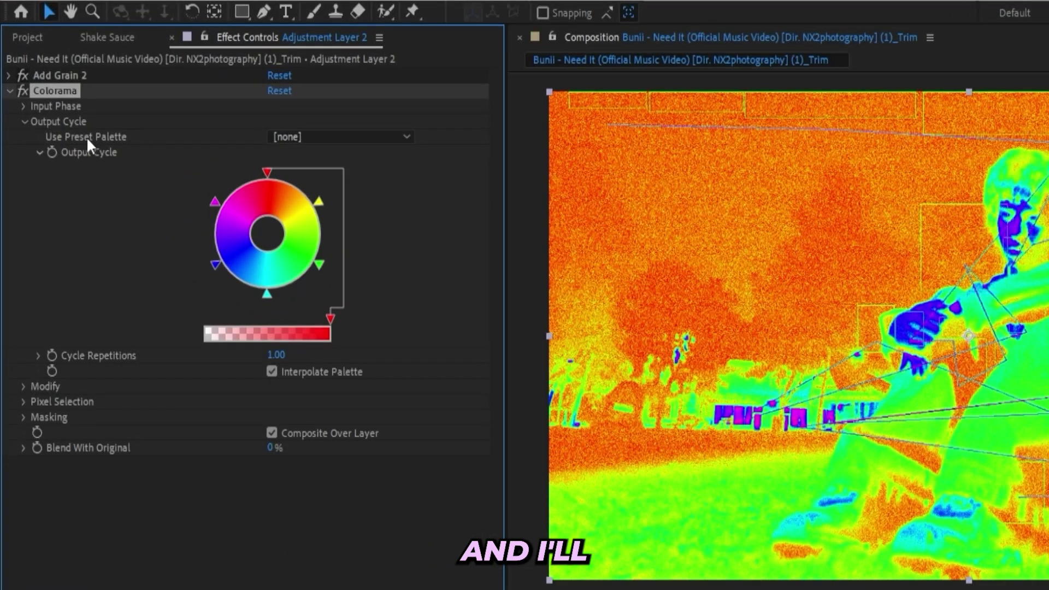
{"action": "left_click", "coordinate": [300, 137]}
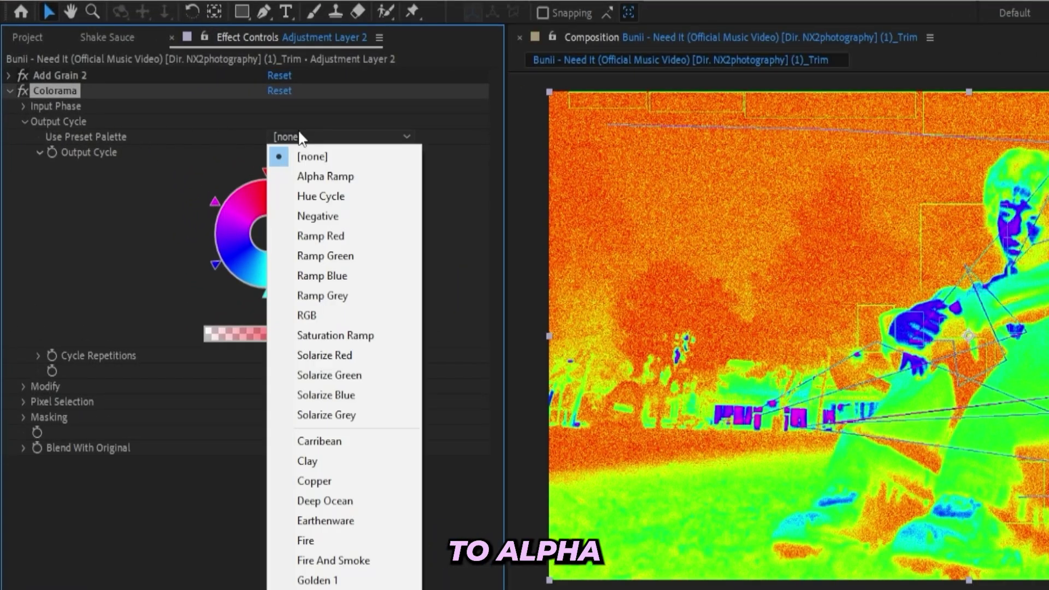
{"action": "left_click", "coordinate": [310, 174]}
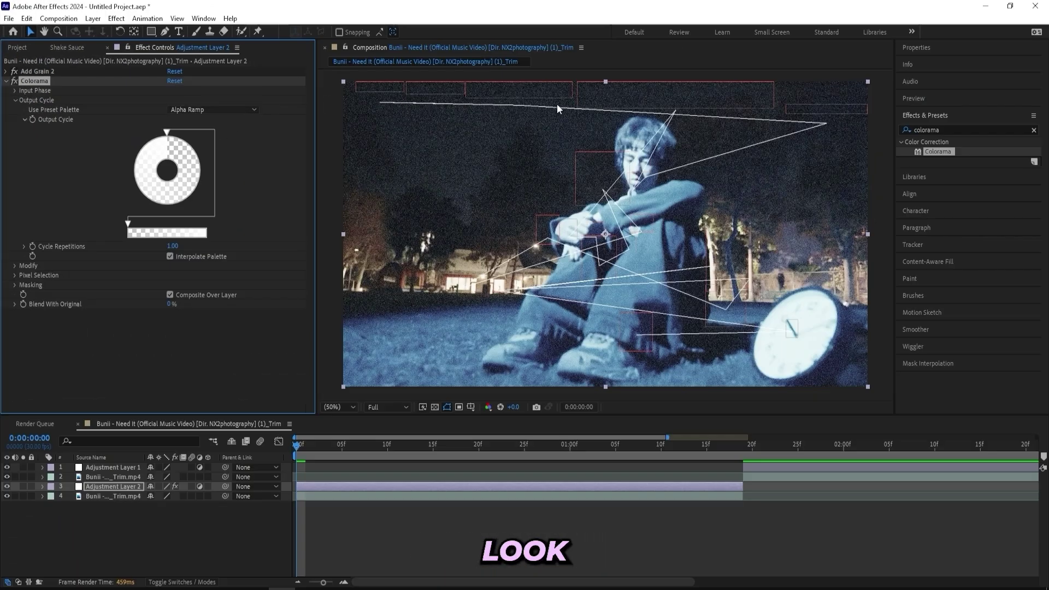
{"action": "key", "text": "ctrl+5"}
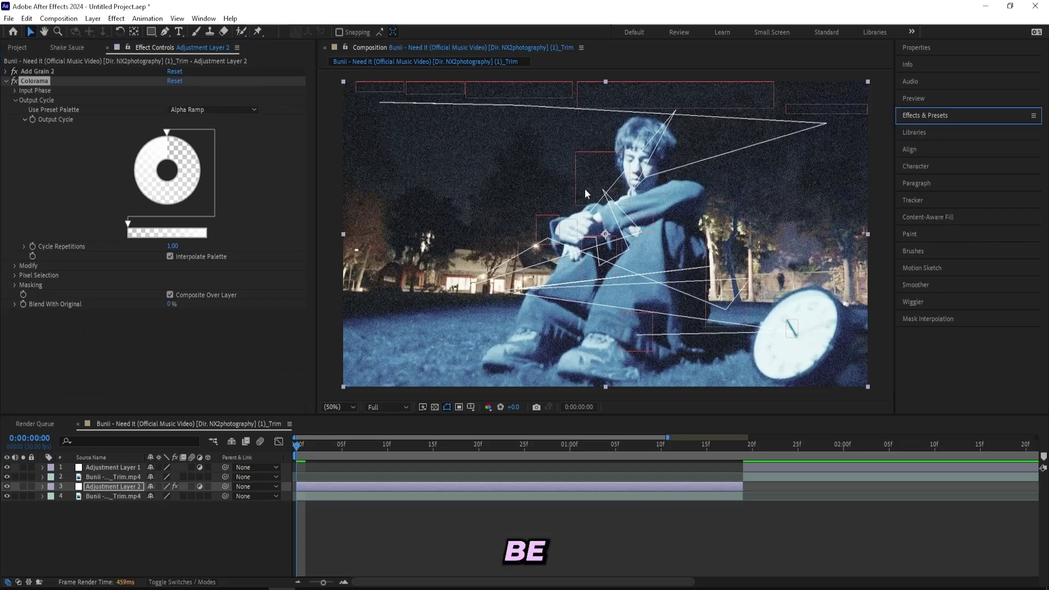
Step: Apply the Stylize > Glow effect to Adjustment Layer 2
{"action": "left_click", "coordinate": [919, 115]}
{"action": "type", "text": "glow"}
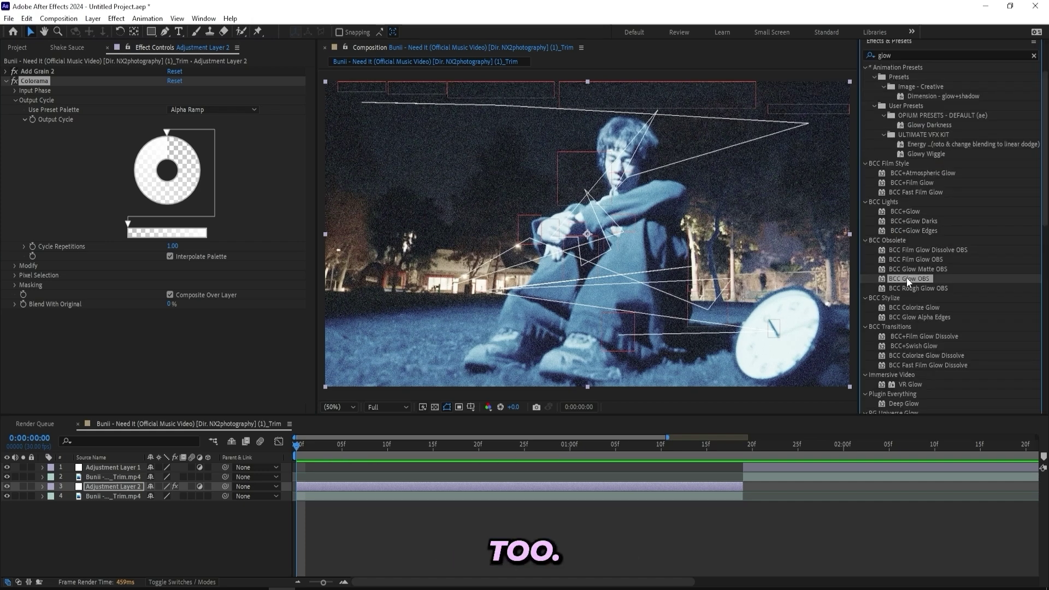
{"action": "scroll", "coordinate": [903, 278], "scroll_direction": "down", "scroll_amount": 2}
{"action": "scroll", "coordinate": [909, 270], "scroll_direction": "down", "scroll_amount": 10}
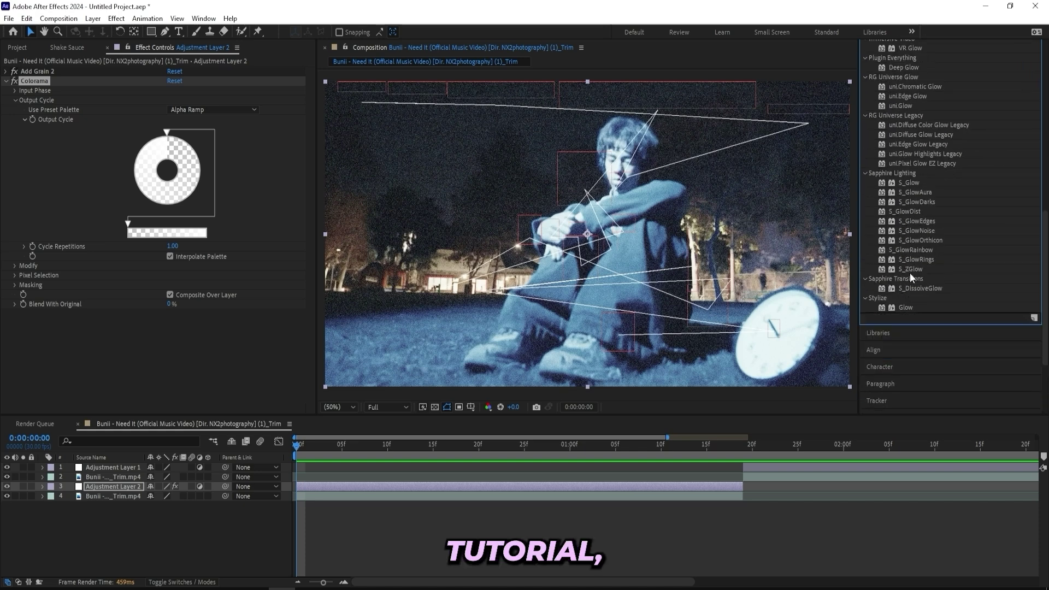
{"action": "double_click", "coordinate": [902, 269]}
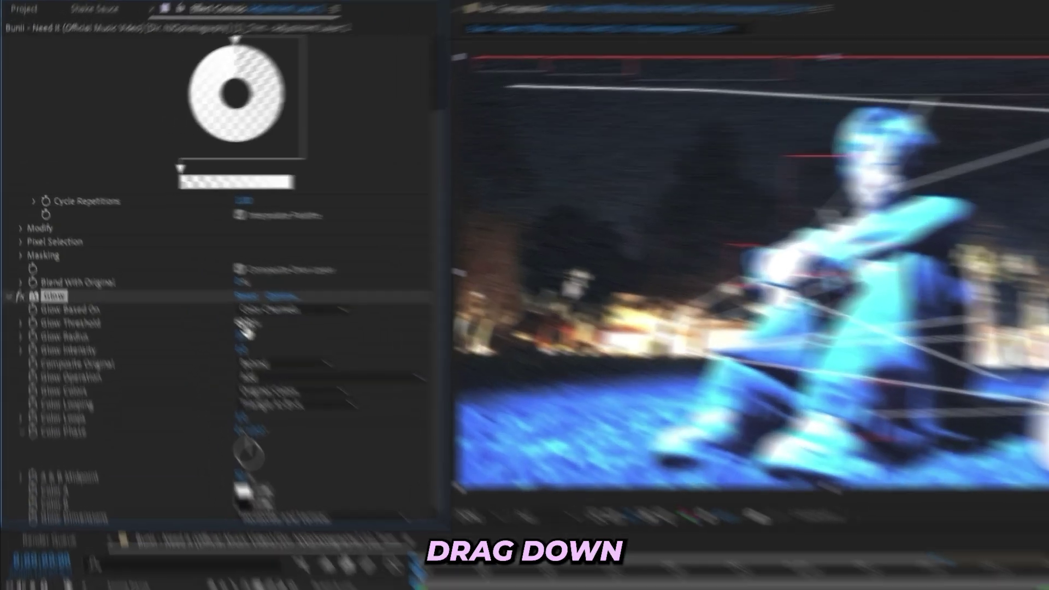
Step: Set Glow Threshold to 57.3% and Glow Radius to 258
{"action": "left_click_drag", "start_coordinate": [169, 271], "coordinate": [156, 275]}
{"action": "left_click_drag", "start_coordinate": [248, 354], "coordinate": [250, 356]}
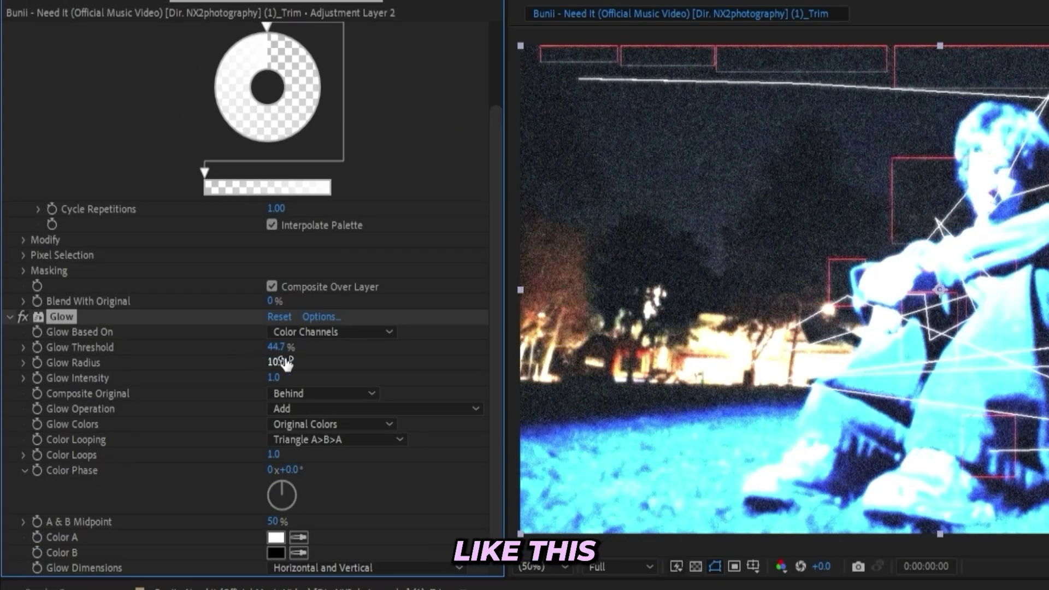
{"action": "left_click_drag", "start_coordinate": [343, 354], "coordinate": [522, 336]}
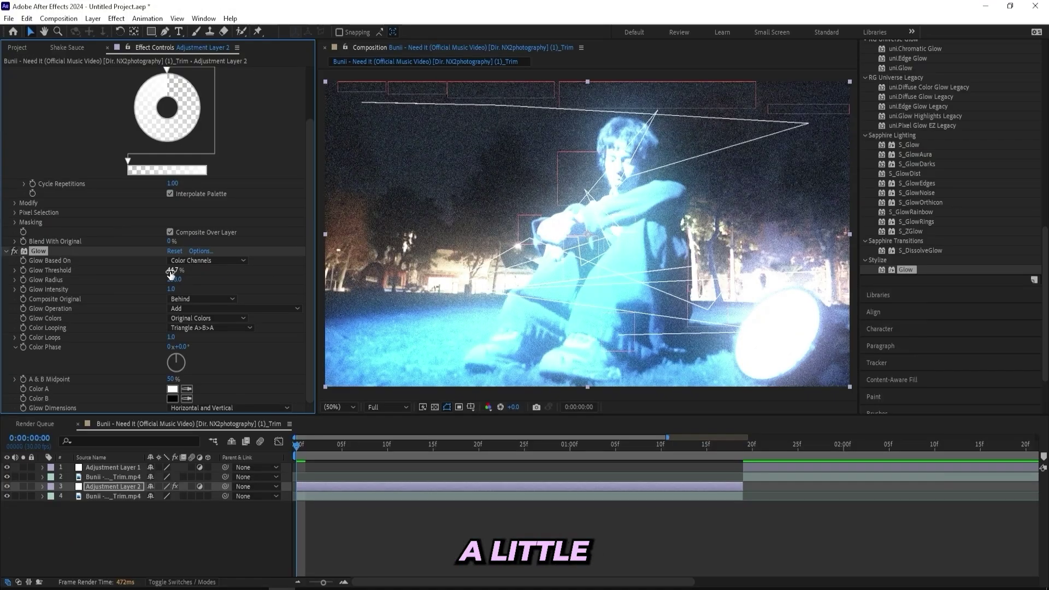
{"action": "left_click_drag", "start_coordinate": [171, 273], "coordinate": [188, 270]}
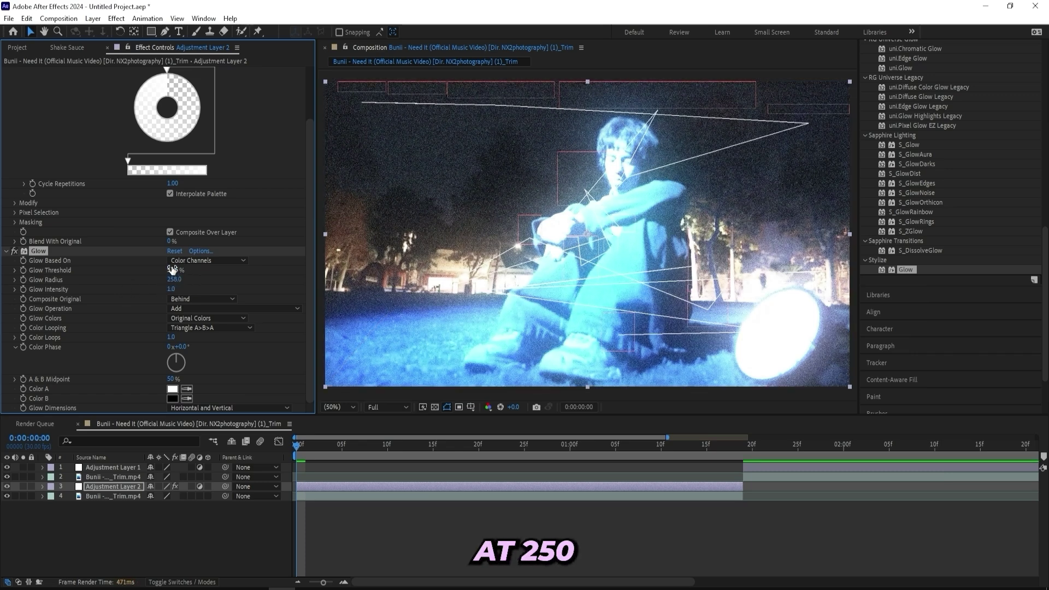
{"action": "left_click", "coordinate": [388, 529]}
{"action": "scroll", "coordinate": [920, 193], "scroll_direction": "up", "scroll_amount": 3}
{"action": "scroll", "coordinate": [921, 202], "scroll_direction": "up", "scroll_amount": 5}
{"action": "scroll", "coordinate": [935, 200], "scroll_direction": "up", "scroll_amount": 5}
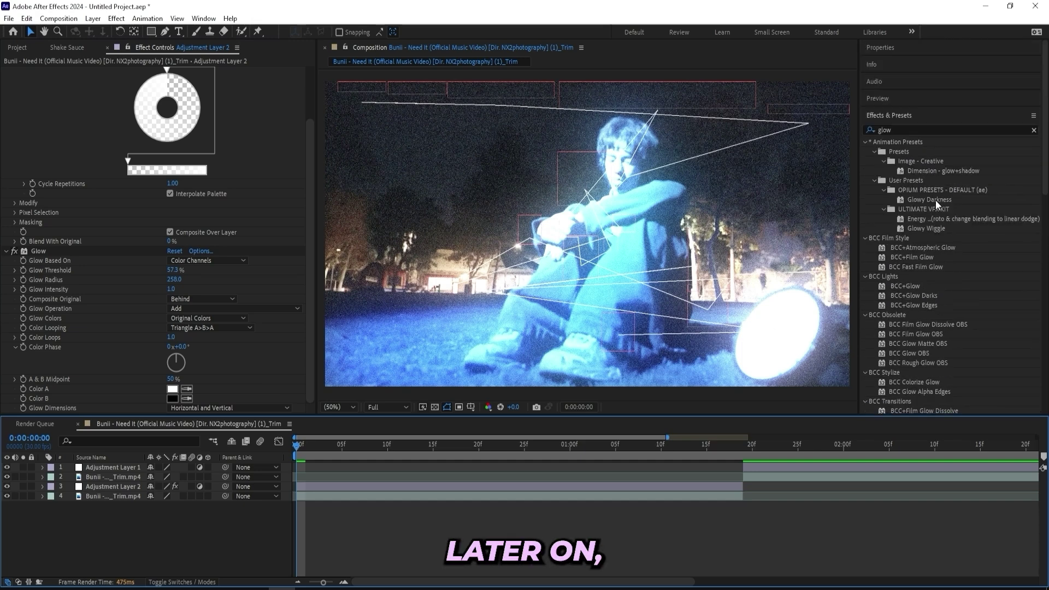
Step: Apply Stylize > Threshold to Adjustment Layer 2 and lower its Level to 118
{"action": "left_click", "coordinate": [908, 126]}
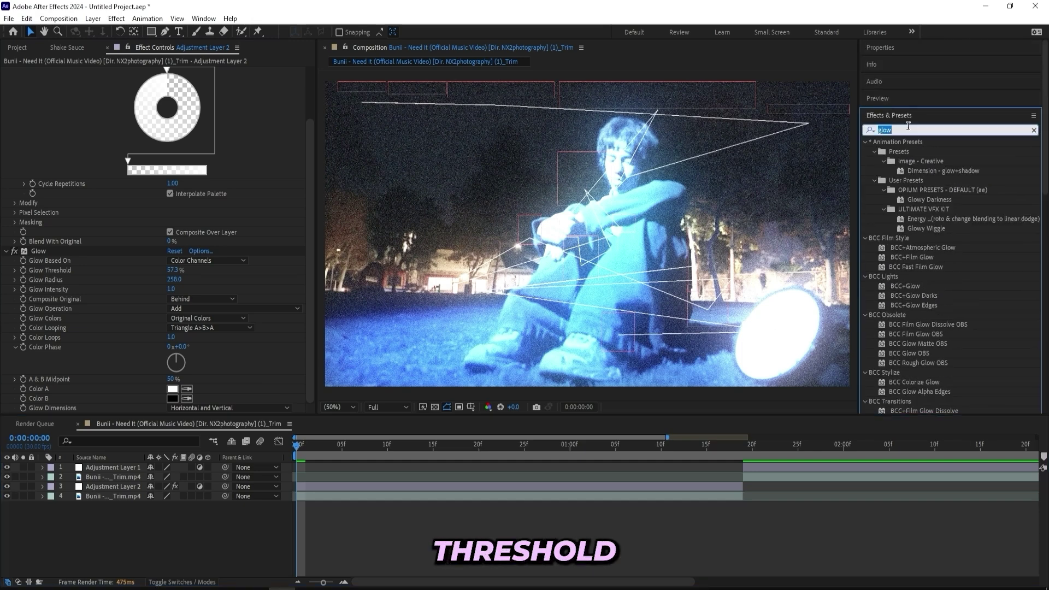
{"action": "type", "text": "threshold"}
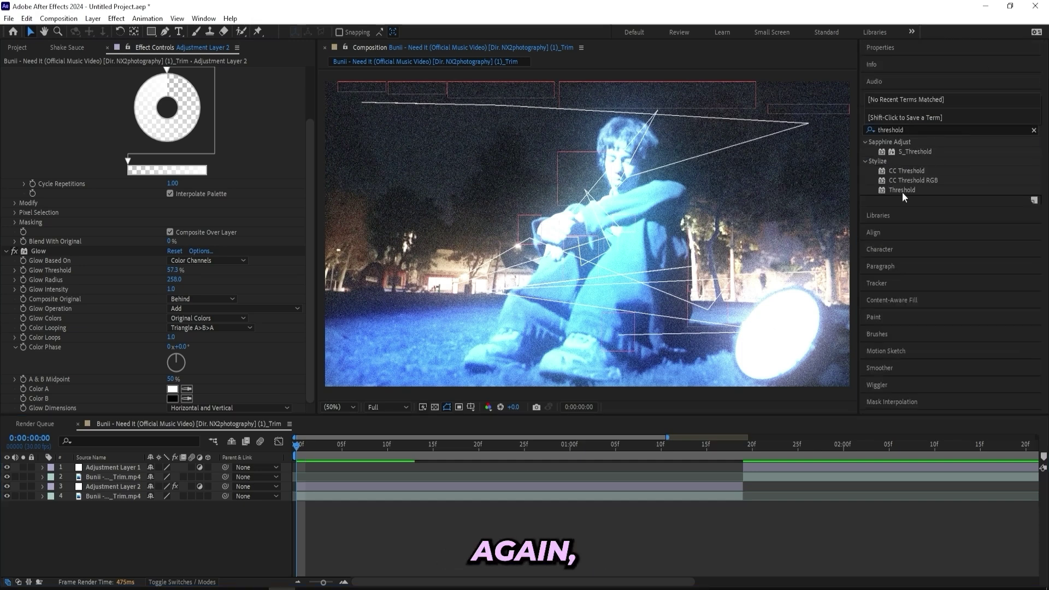
{"action": "left_click_drag", "start_coordinate": [902, 192], "coordinate": [401, 486]}
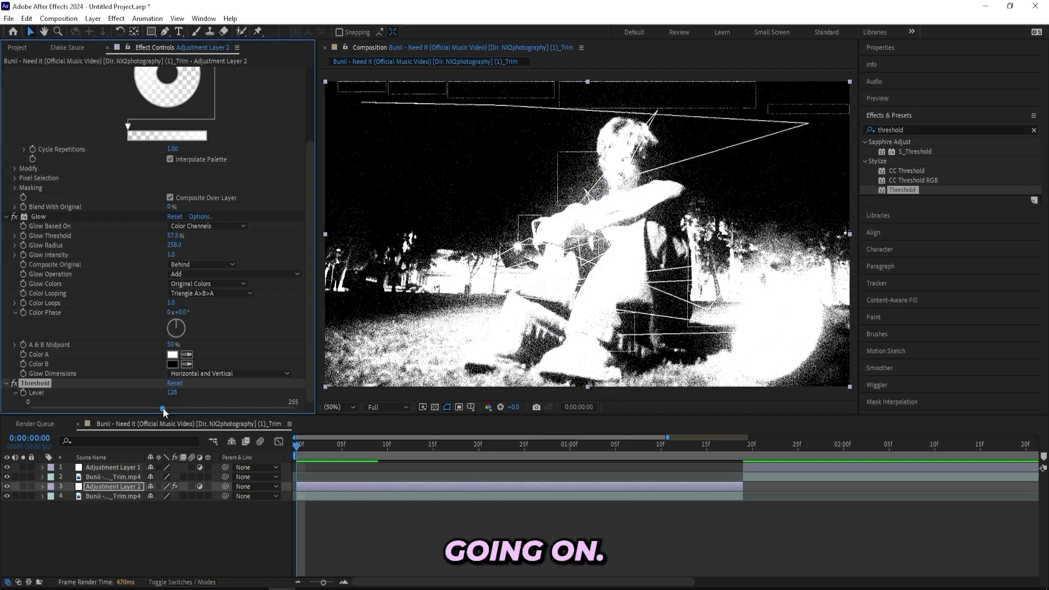
{"action": "left_click_drag", "start_coordinate": [162, 408], "coordinate": [158, 406]}
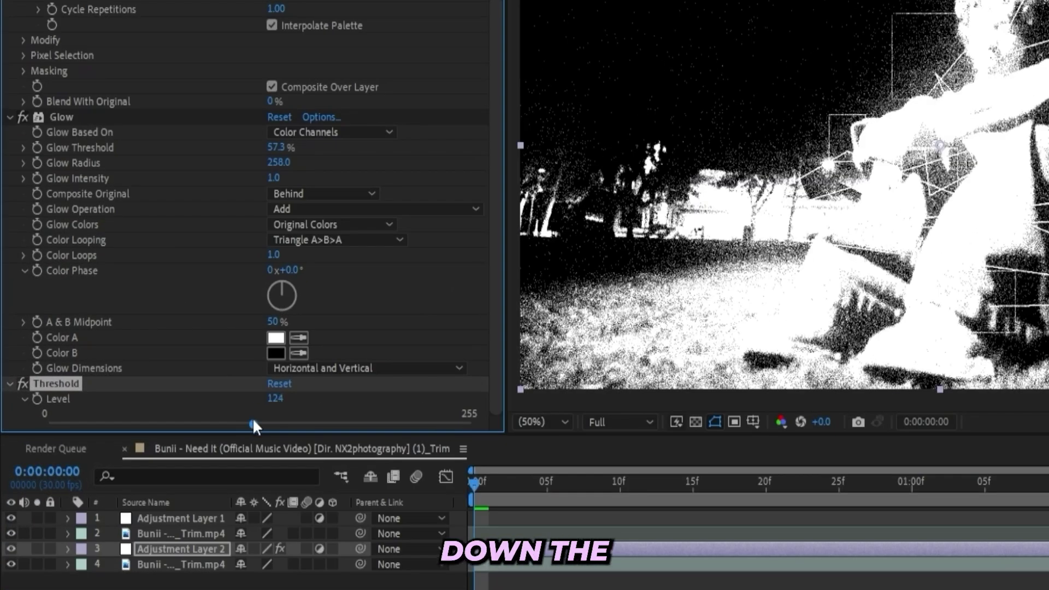
{"action": "left_click_drag", "start_coordinate": [253, 421], "coordinate": [244, 420]}
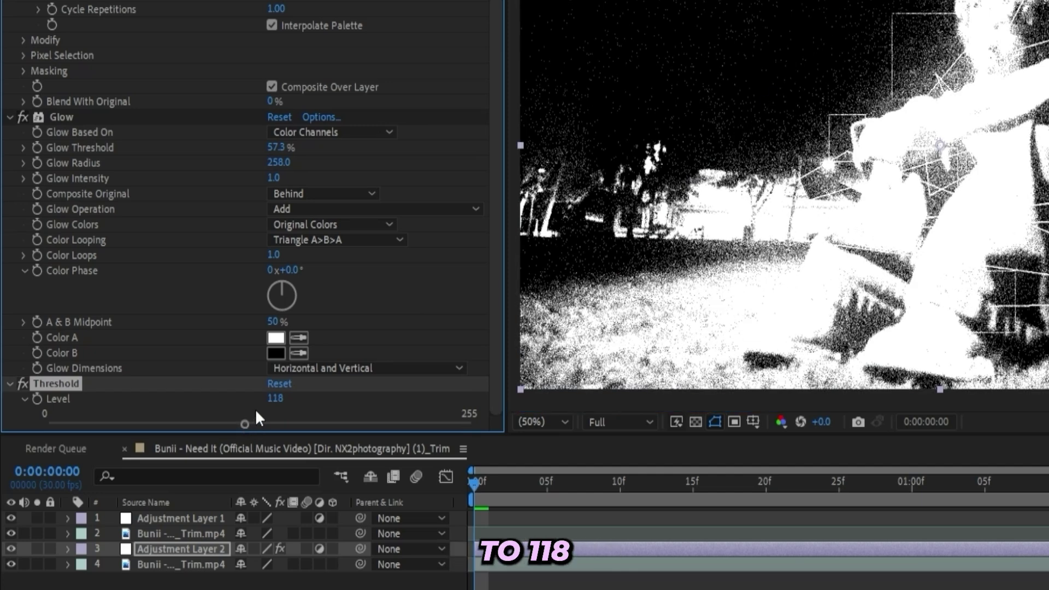
Step: Keyframe Threshold Level and Glow Threshold at 0f, then raise them to 160 and about 66% at 1:18
{"action": "left_click", "coordinate": [38, 399]}
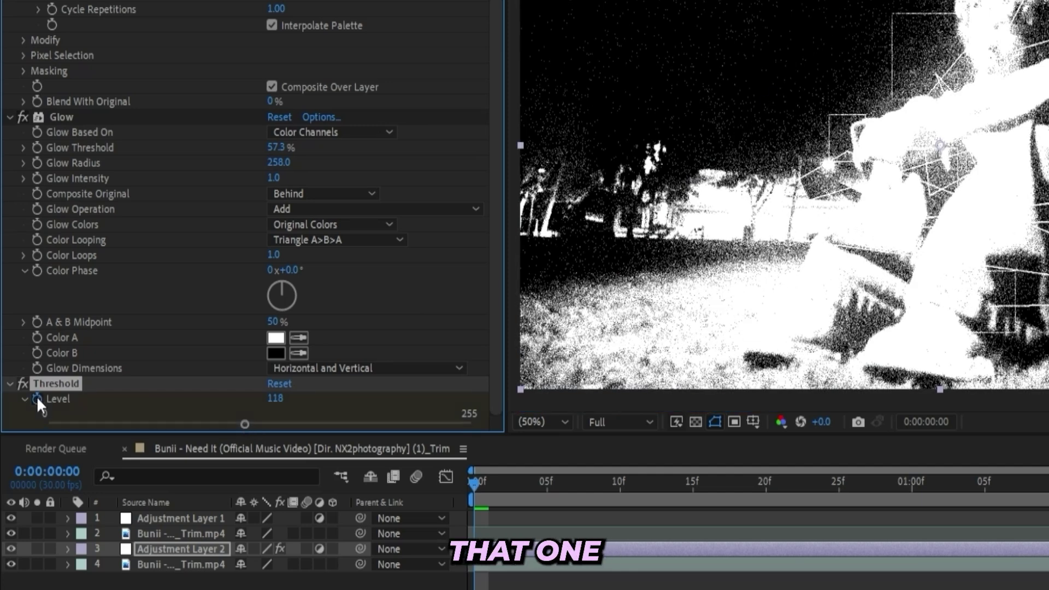
{"action": "left_click", "coordinate": [37, 148]}
{"action": "left_click_drag", "start_coordinate": [496, 486], "coordinate": [1048, 492]}
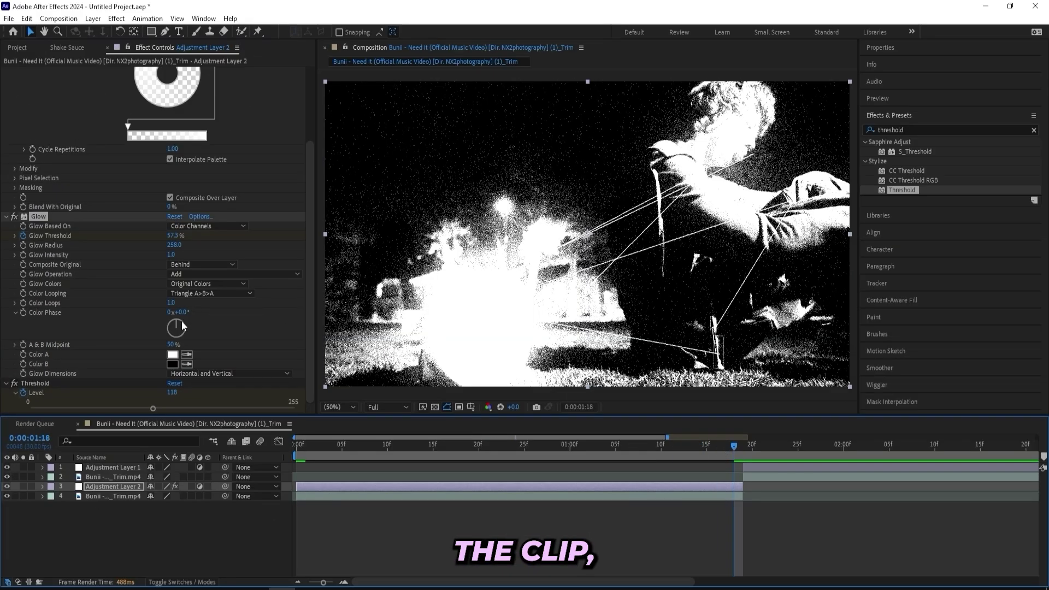
{"action": "left_click_drag", "start_coordinate": [153, 408], "coordinate": [196, 408]}
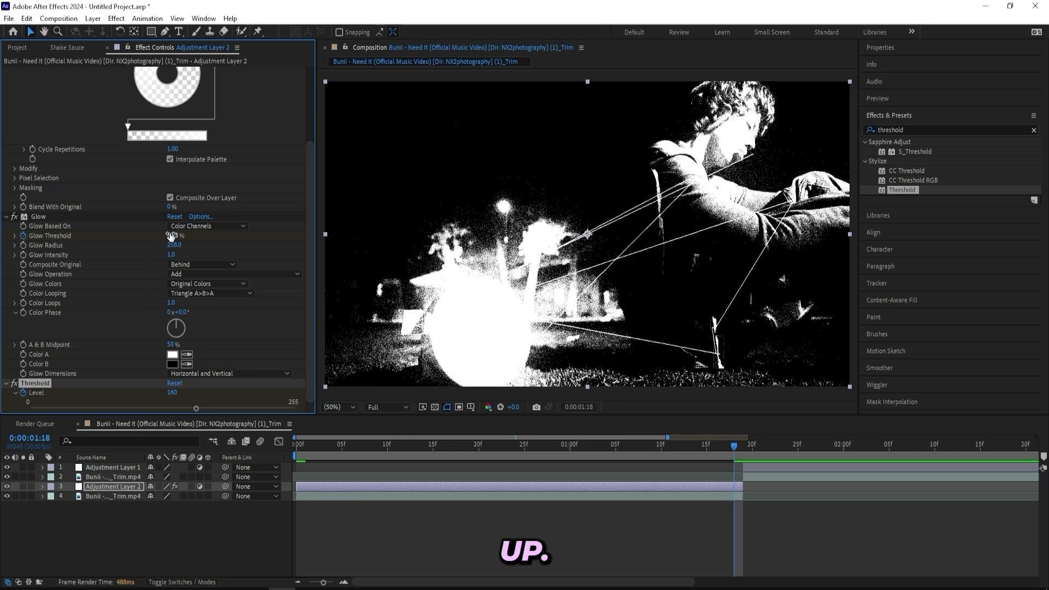
{"action": "left_click_drag", "start_coordinate": [172, 235], "coordinate": [183, 235]}
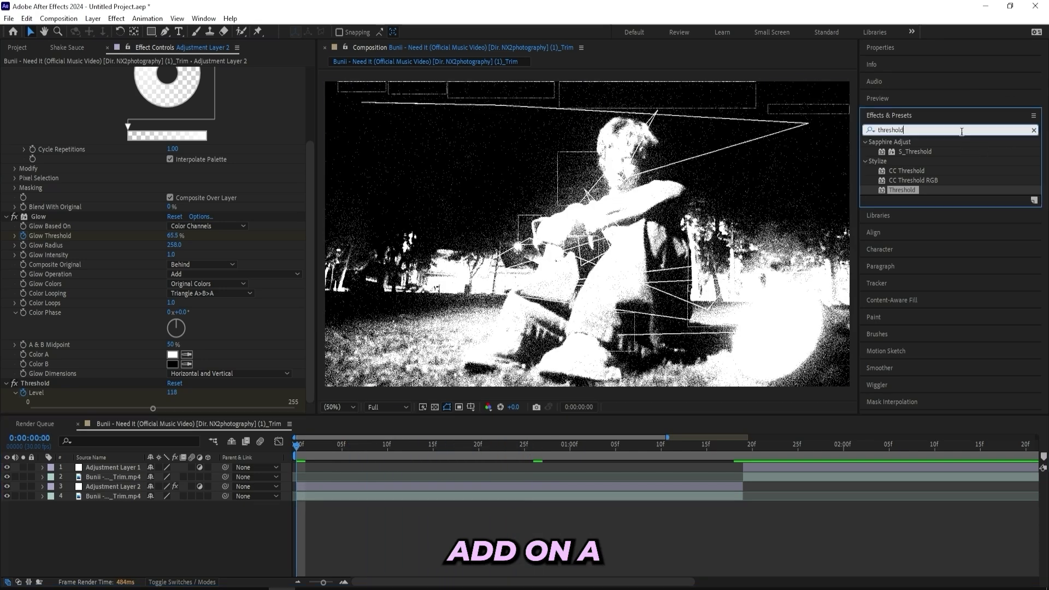
Step: Apply Noise to Adjustment Layer 2 with Amount of Noise 17%, then collapse its effects
{"action": "key", "text": "ctrl+f"}
{"action": "type", "text": "nois"}
{"action": "scroll", "coordinate": [905, 244], "scroll_direction": "down", "scroll_amount": 5}
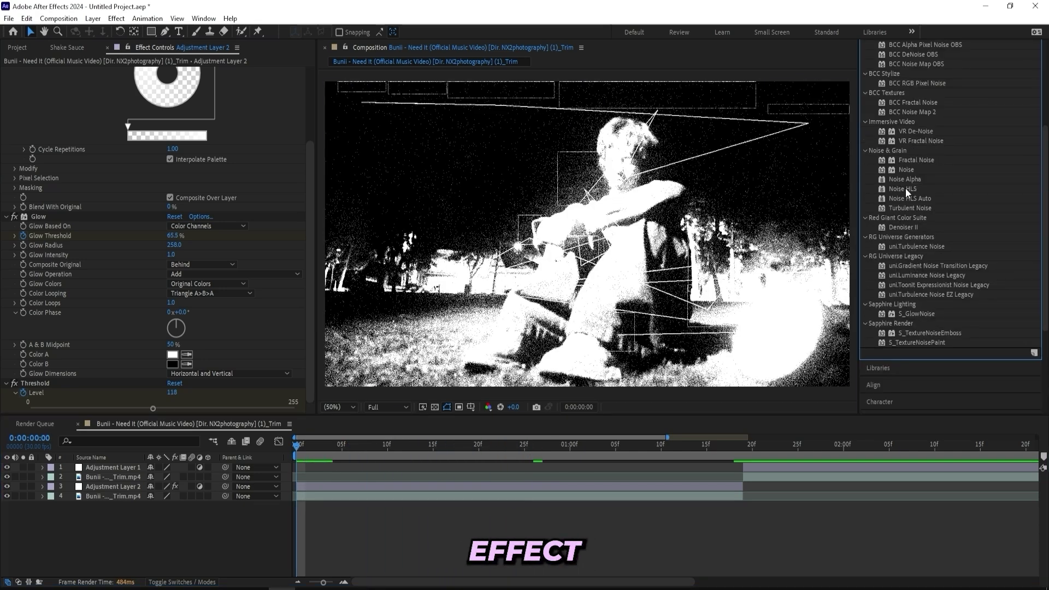
{"action": "left_click_drag", "start_coordinate": [905, 170], "coordinate": [350, 486]}
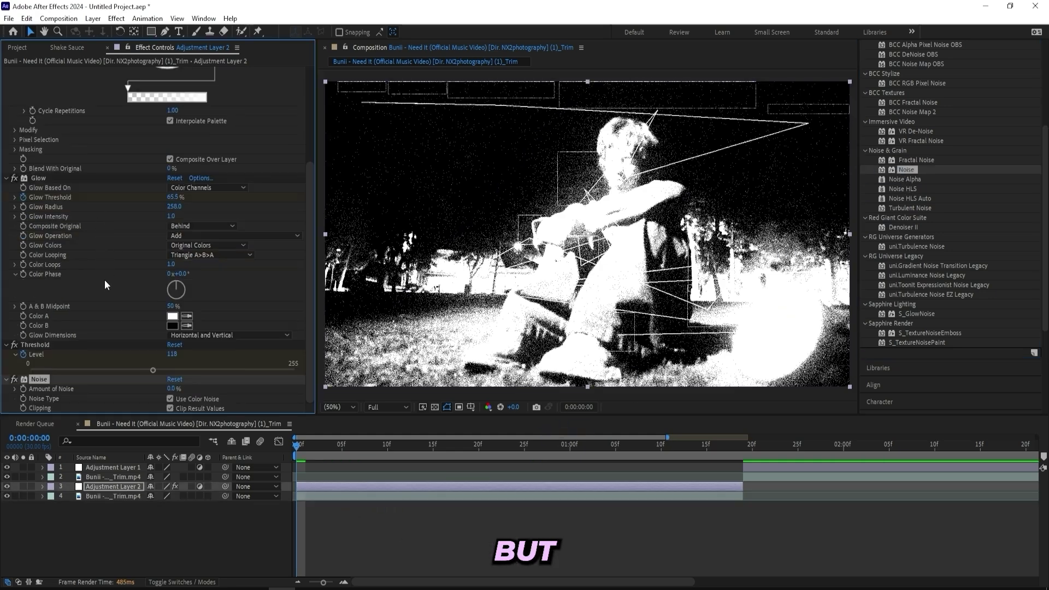
{"action": "left_click", "coordinate": [170, 388]}
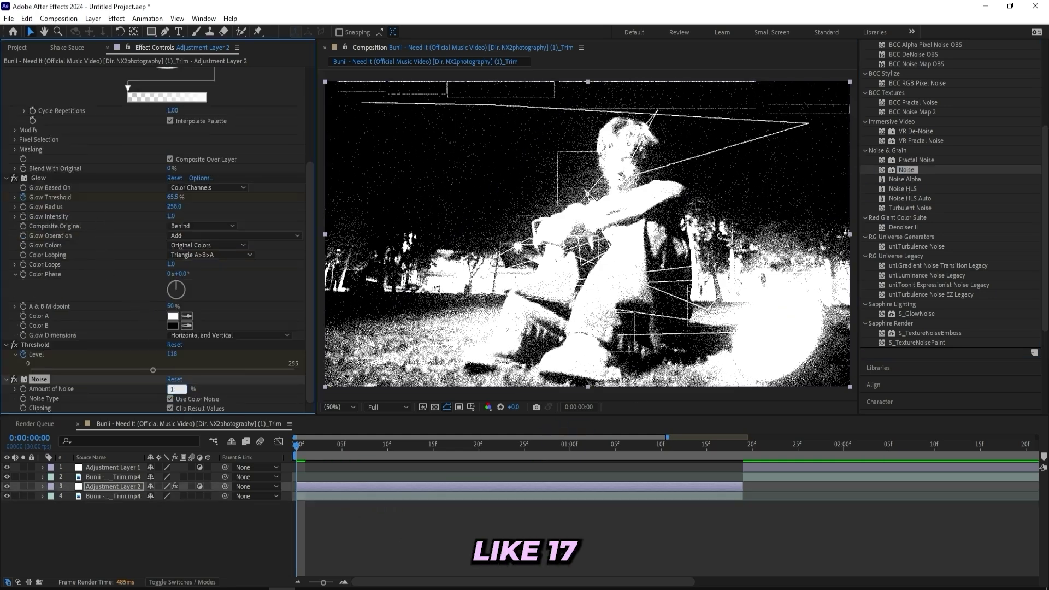
{"action": "key", "text": "Return"}
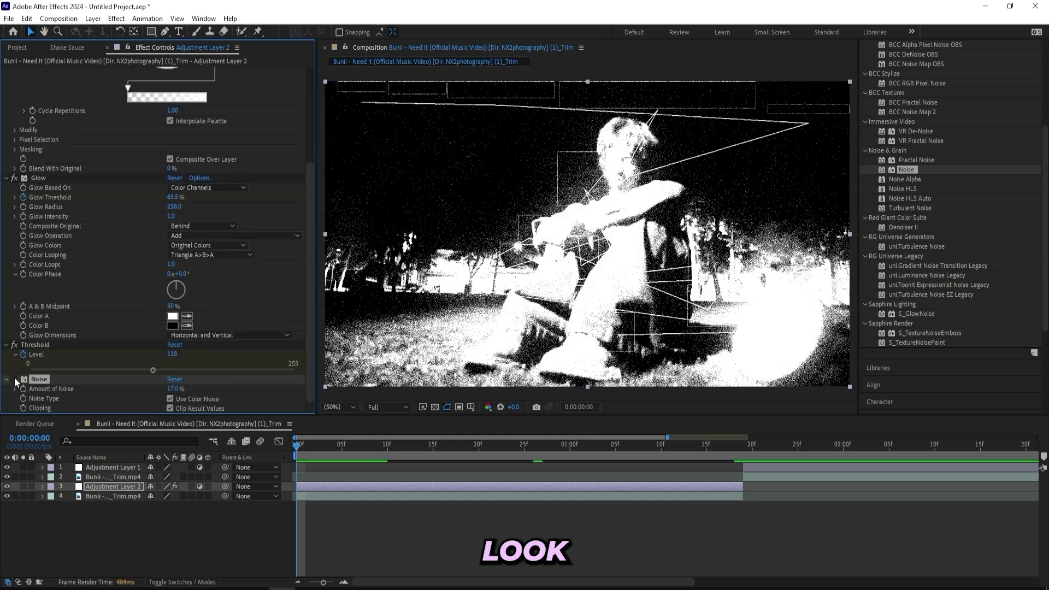
{"action": "left_click", "coordinate": [15, 379], "text": "ctrl"}
{"action": "scroll", "coordinate": [953, 188], "scroll_direction": "up", "scroll_amount": 3}
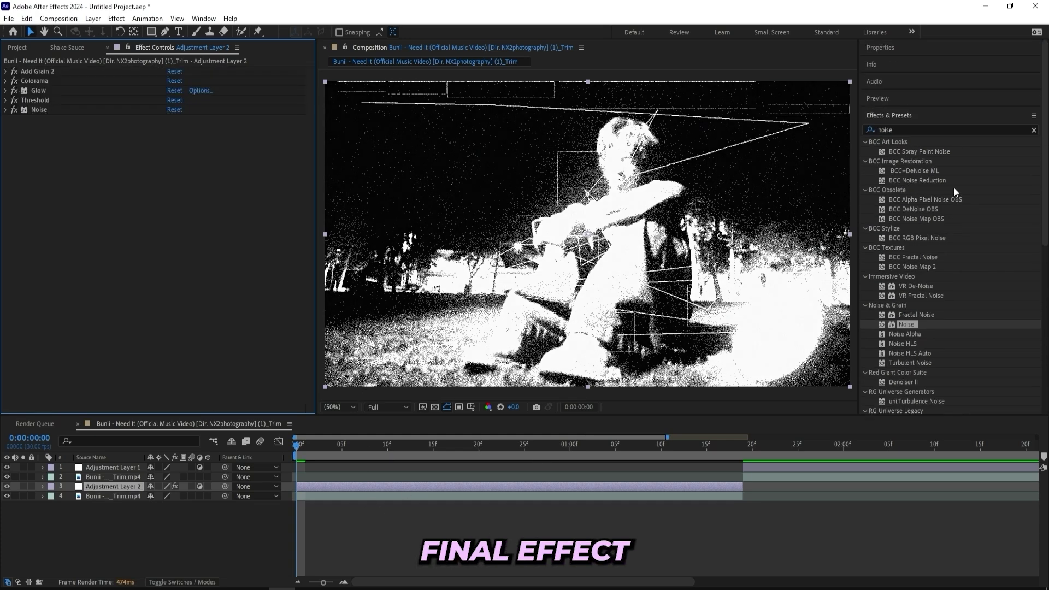
Step: Apply Posterize Time to Adjustment Layer 2 with Frame Rate 12
{"action": "left_click", "coordinate": [902, 130]}
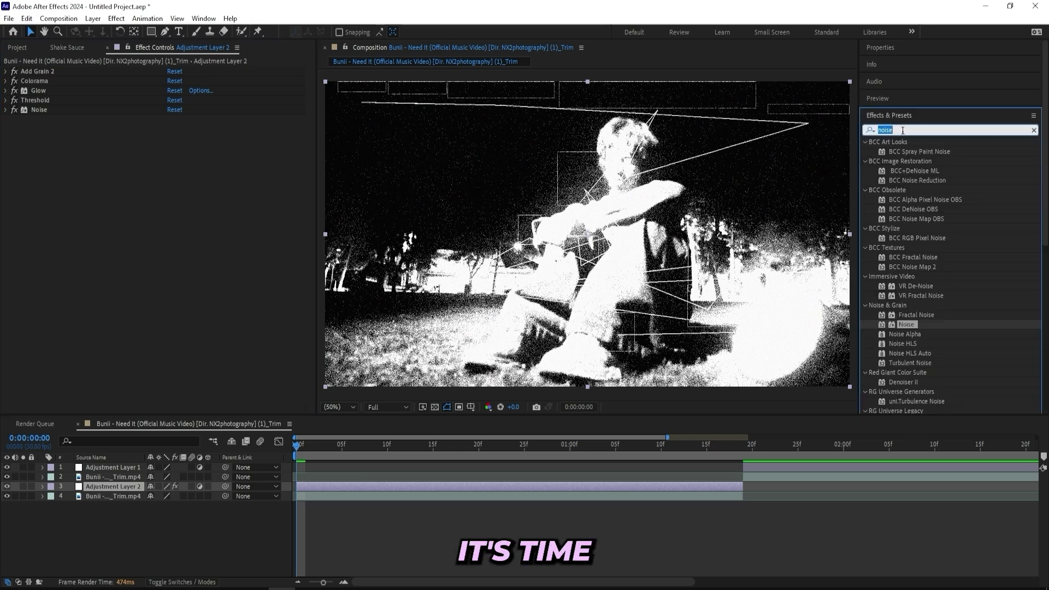
{"action": "type", "text": "posterize time"}
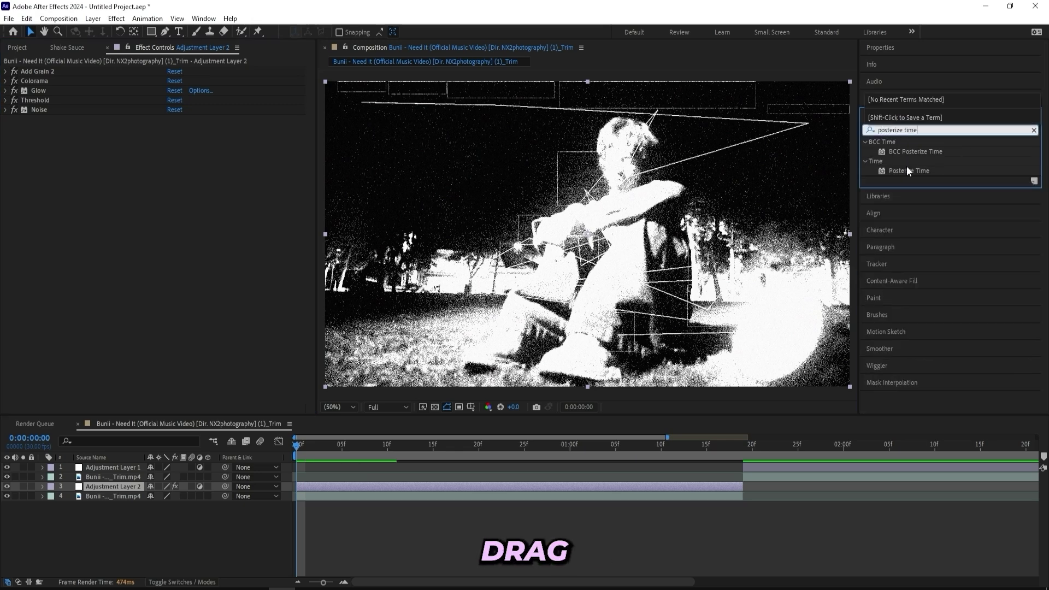
{"action": "left_click_drag", "start_coordinate": [908, 171], "coordinate": [300, 483]}
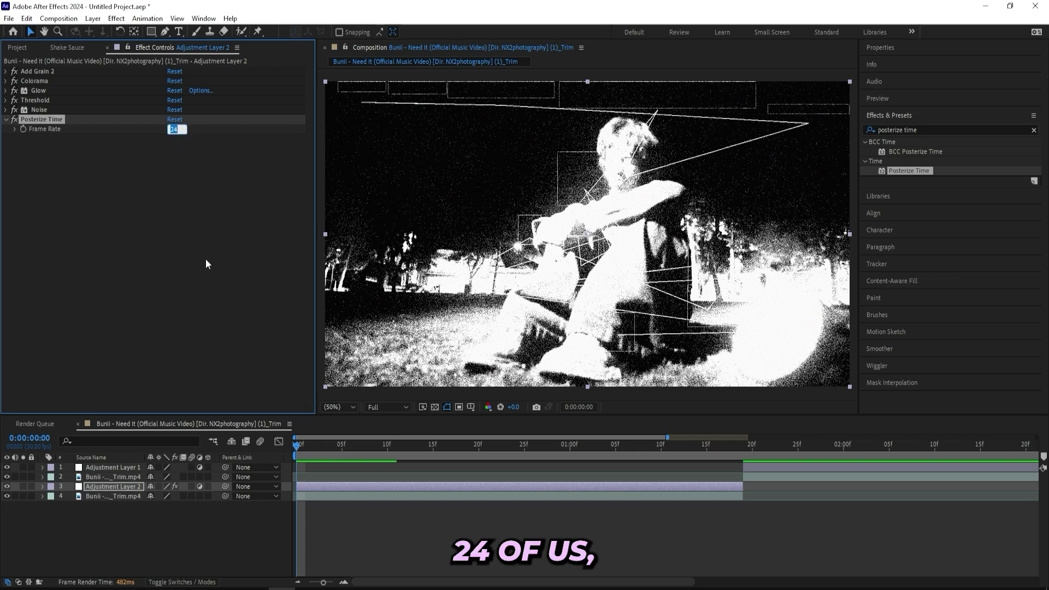
{"action": "left_click", "coordinate": [183, 251]}
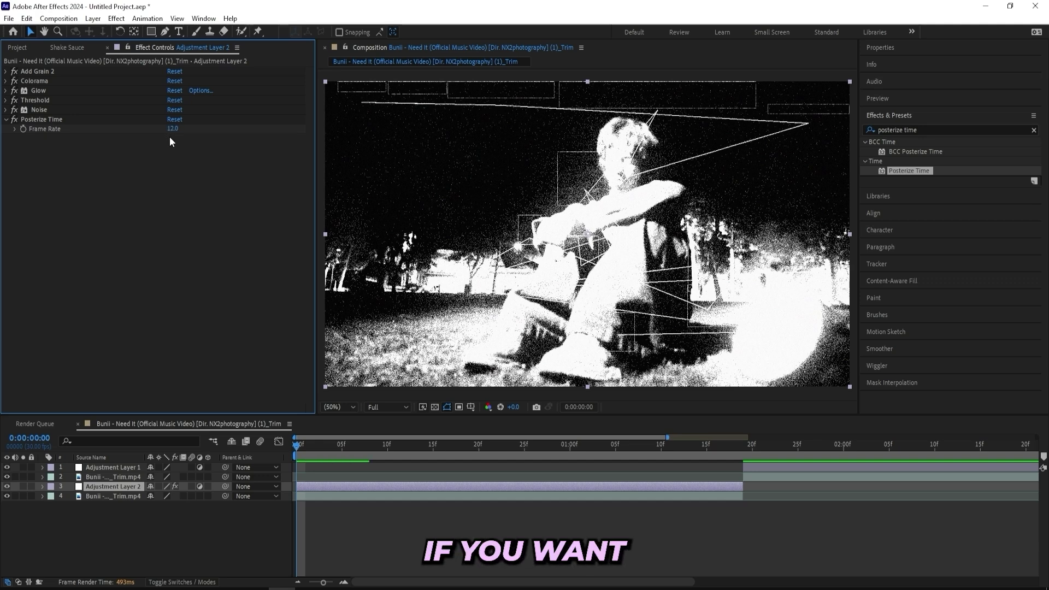
Step: Preview the choppy playback, then stop and return to frame 11
{"action": "left_click", "coordinate": [302, 451]}
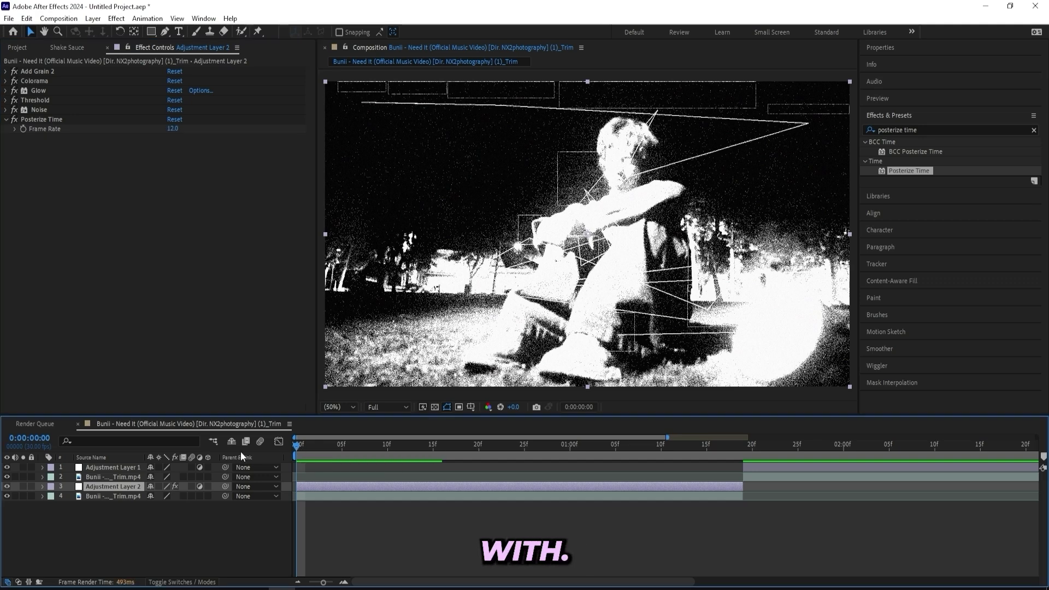
{"action": "key", "text": "space"}
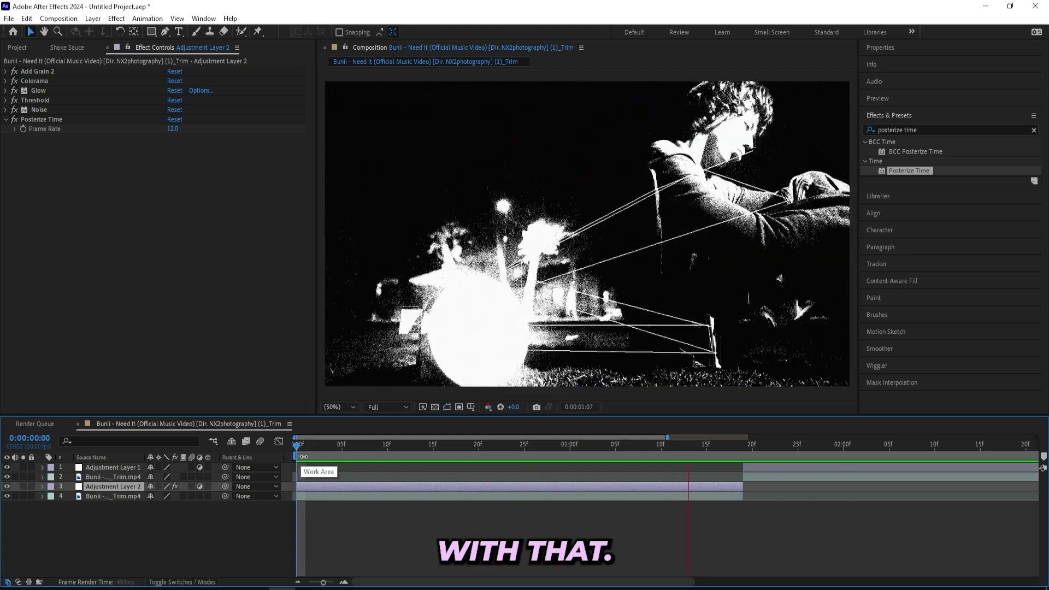
{"action": "left_click_drag", "start_coordinate": [300, 455], "coordinate": [396, 451]}
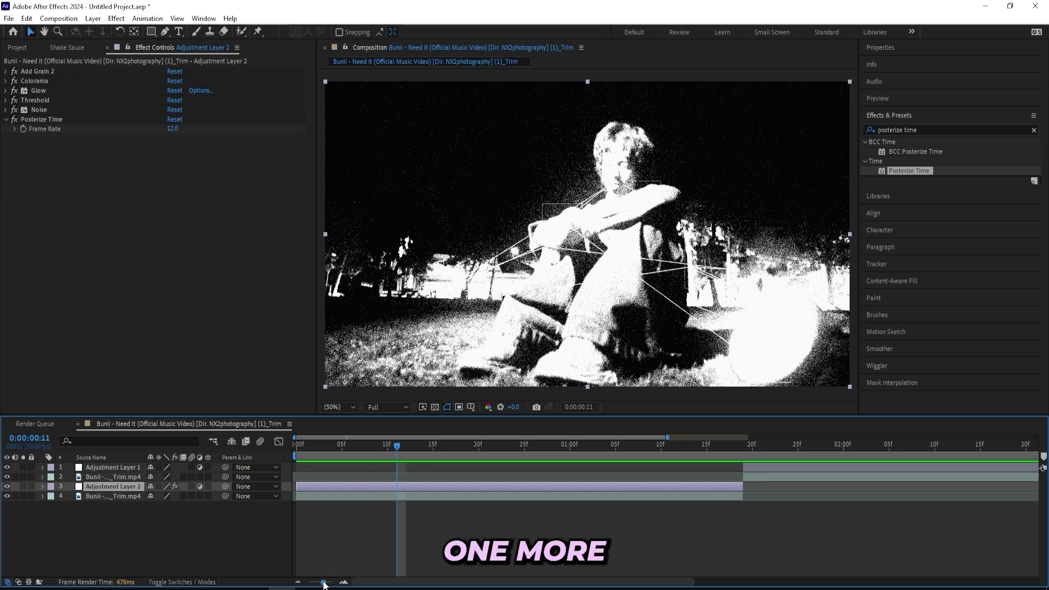
Step: Zoom the timeline out, move to 2:14 over the second clip and select Adjustment Layer 1
{"action": "left_click_drag", "start_coordinate": [323, 583], "coordinate": [310, 583]}
{"action": "left_click", "coordinate": [539, 448]}
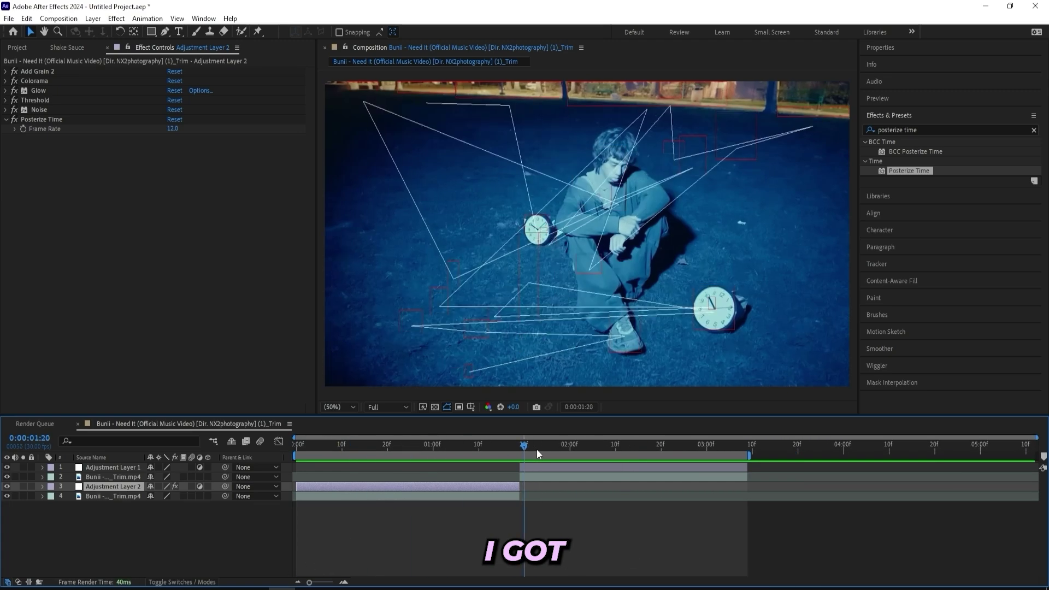
{"action": "left_click_drag", "start_coordinate": [540, 449], "coordinate": [637, 471]}
{"action": "left_click", "coordinate": [637, 469]}
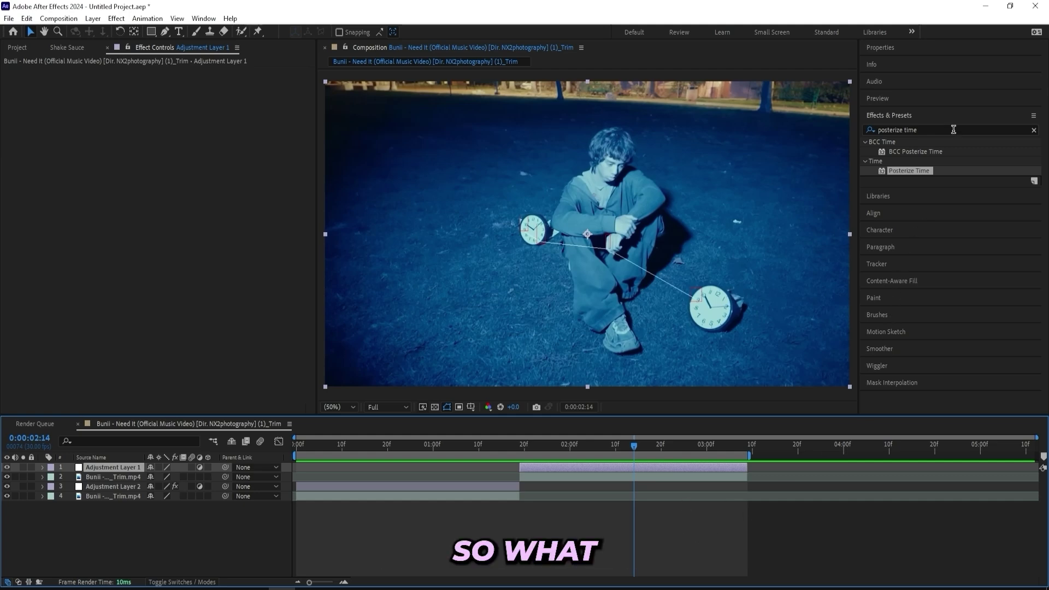
Step: Apply the Clean Distort preset from User Presets > OPIUM PRESETS - DEFAULT and preview it
{"action": "left_click", "coordinate": [1034, 133]}
{"action": "left_click", "coordinate": [1032, 131]}
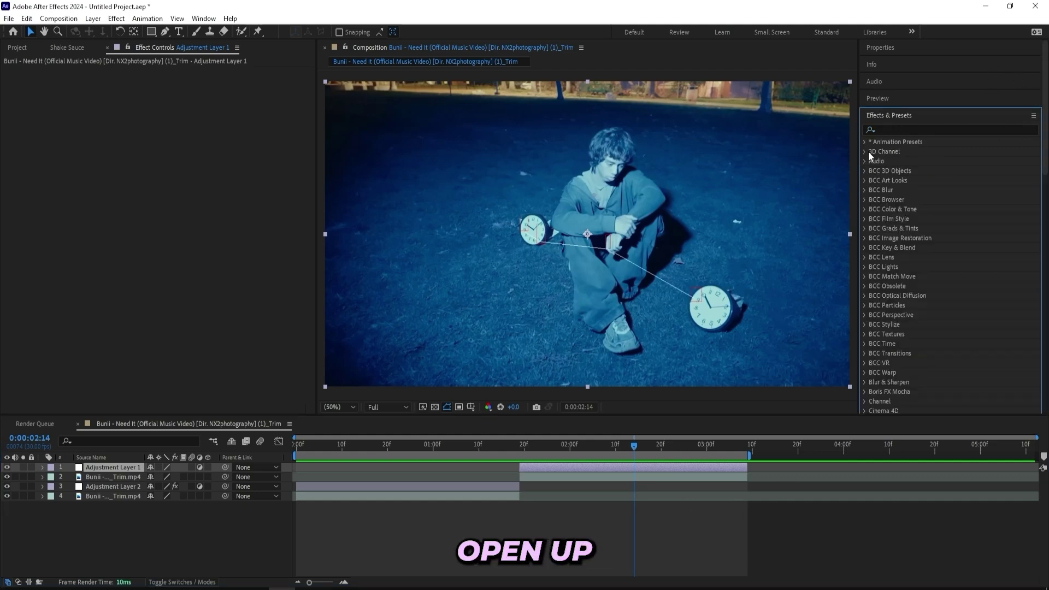
{"action": "left_click", "coordinate": [865, 142]}
{"action": "left_click", "coordinate": [875, 161]}
{"action": "left_click", "coordinate": [883, 181]}
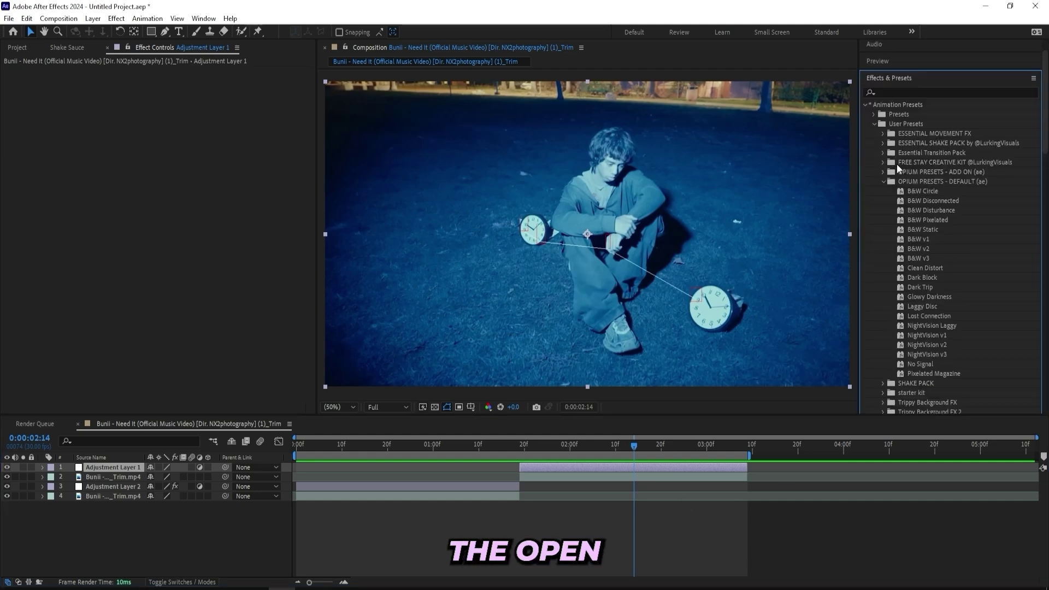
{"action": "left_click", "coordinate": [919, 228]}
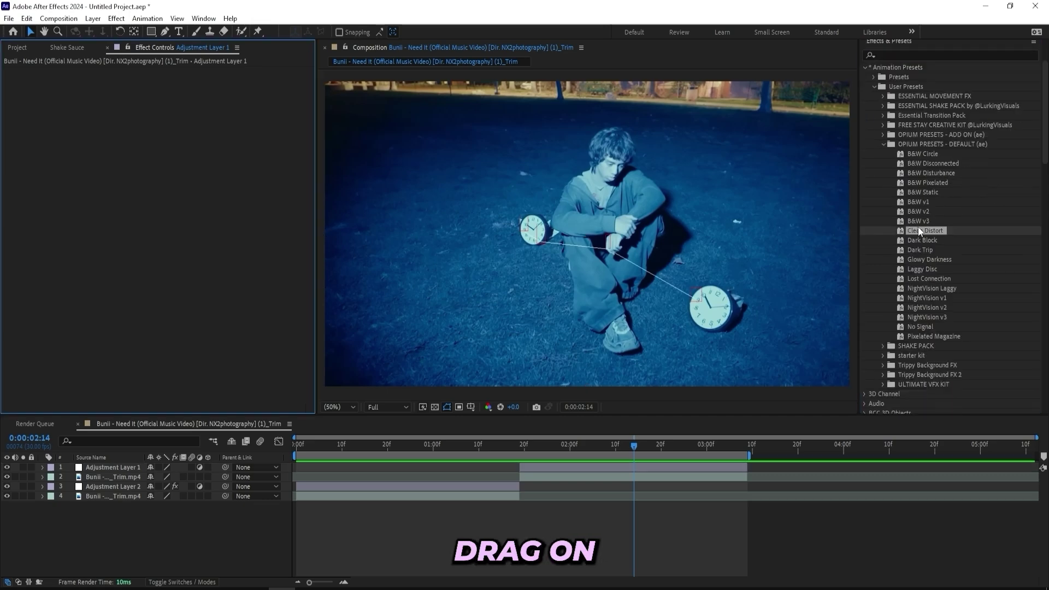
{"action": "left_click_drag", "start_coordinate": [921, 229], "coordinate": [740, 371]}
{"action": "left_click", "coordinate": [522, 445]}
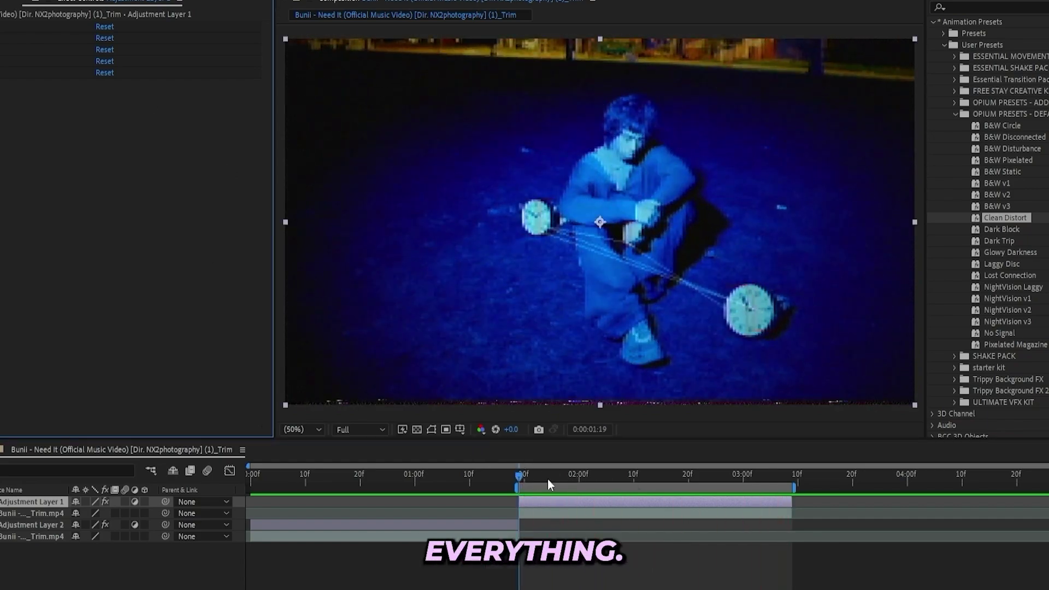
{"action": "key", "text": "space"}
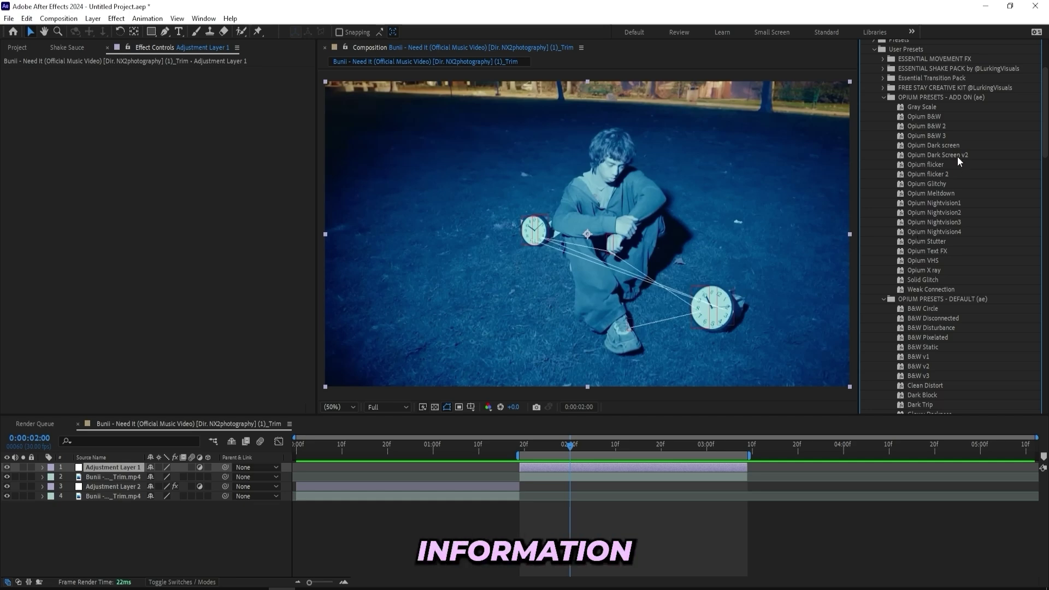
Step: Apply the Opium Stutter preset to Adjustment Layer 1 and preview the result
{"action": "left_click", "coordinate": [926, 241]}
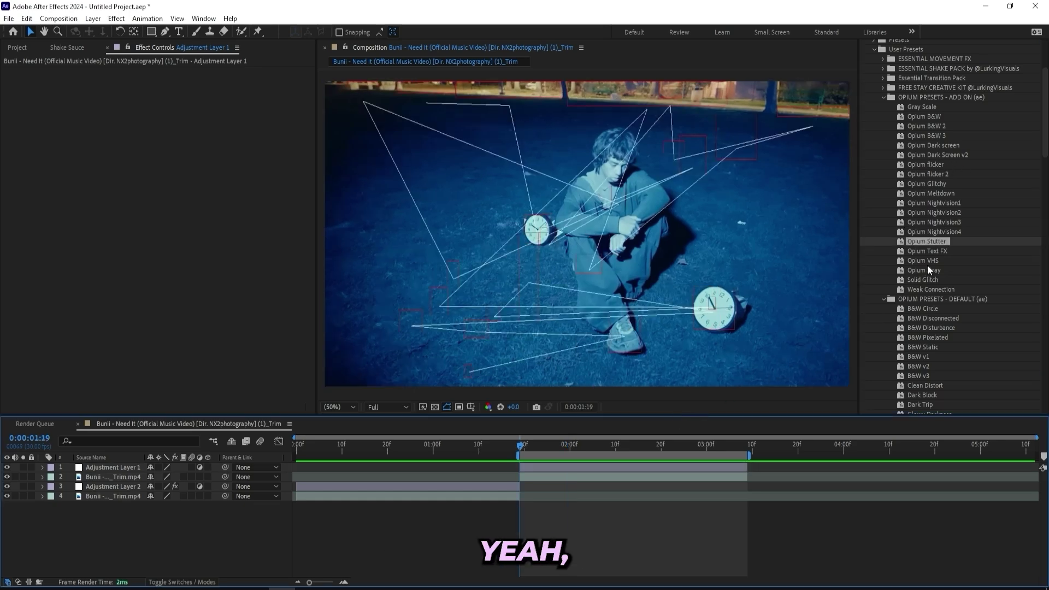
{"action": "left_click_drag", "start_coordinate": [930, 241], "coordinate": [593, 468]}
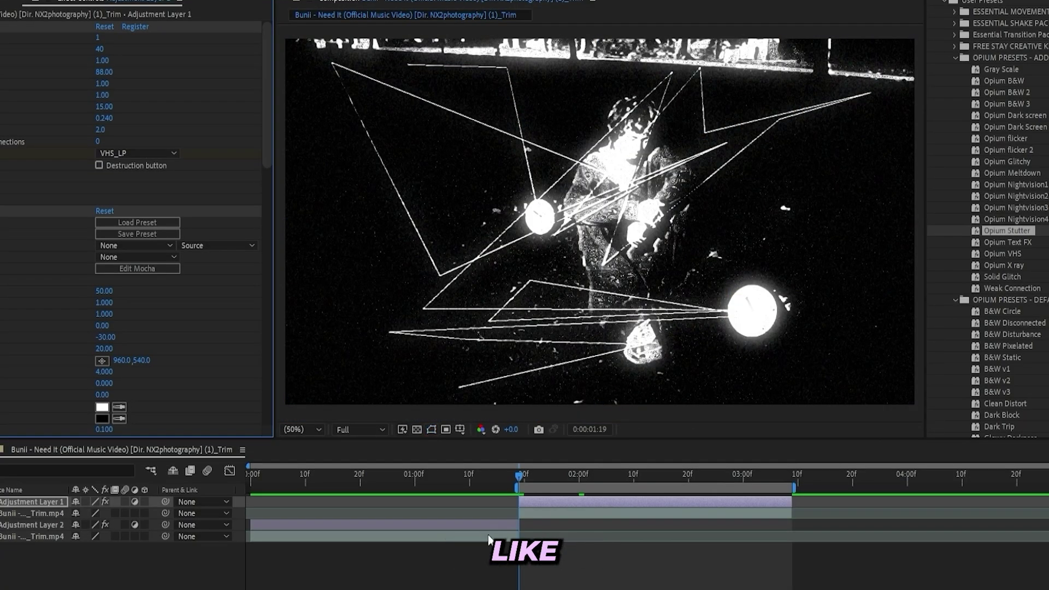
{"action": "key", "text": "space"}
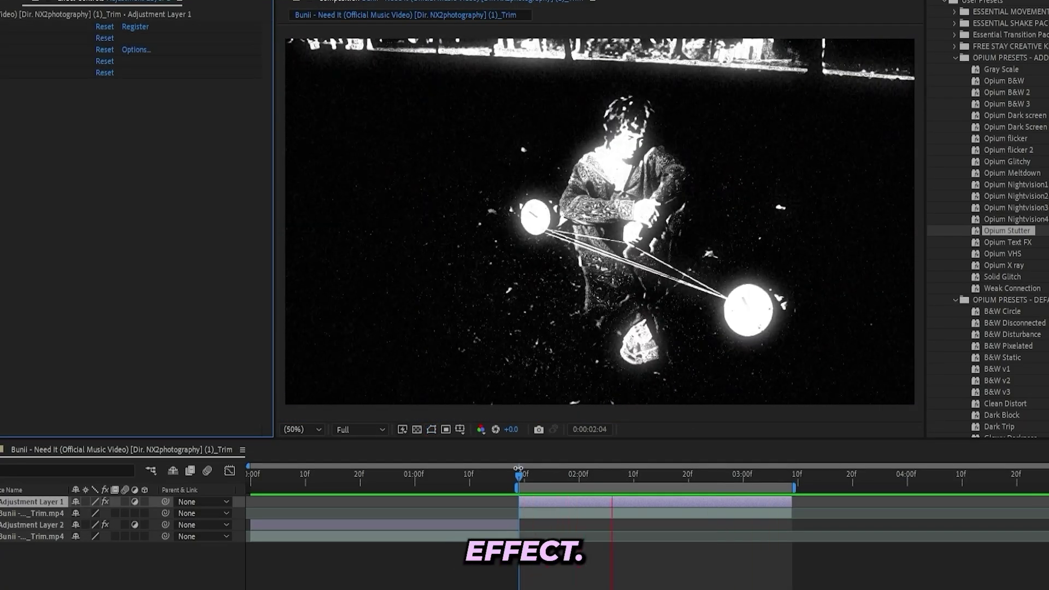
{"action": "key", "text": "space"}
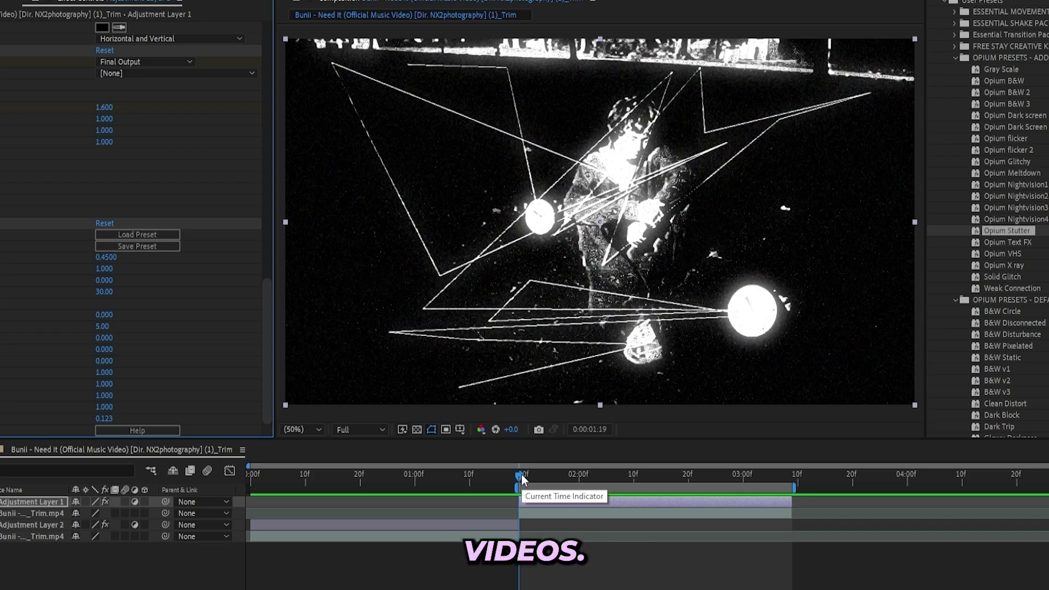
{"action": "key", "text": "space"}
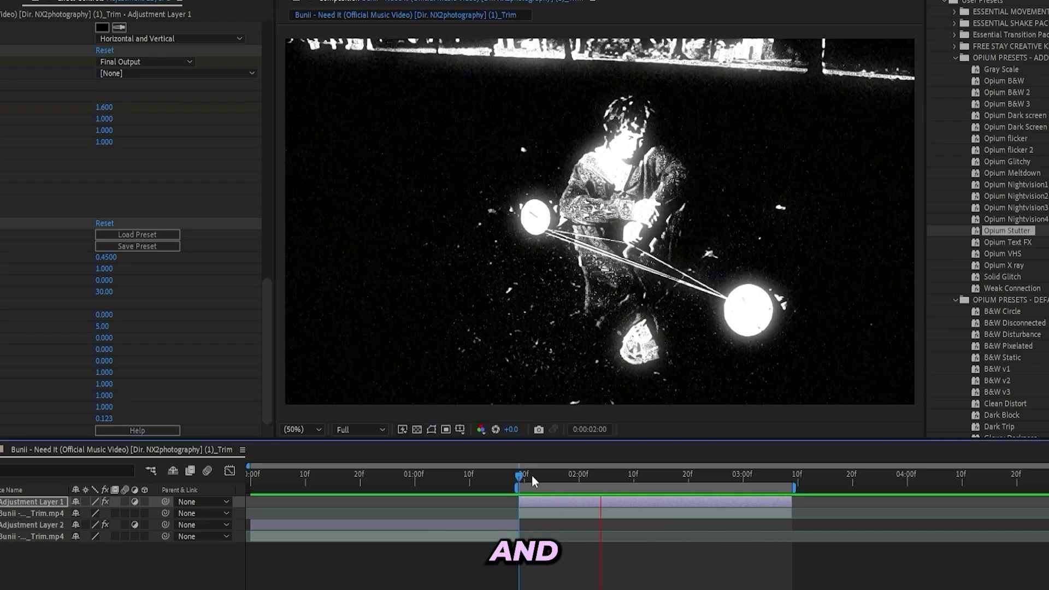